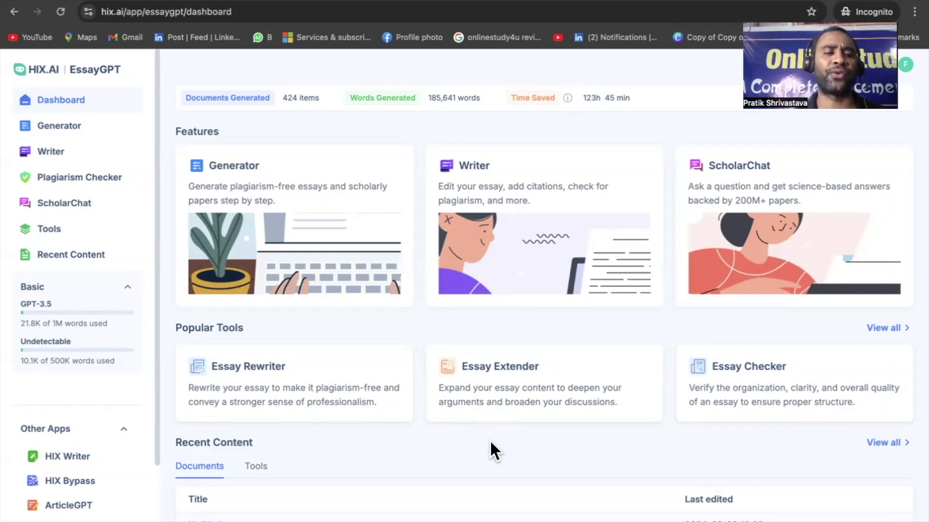
Go from the essay writer back to the dashboard and open the Generator brief form
click(60, 153)
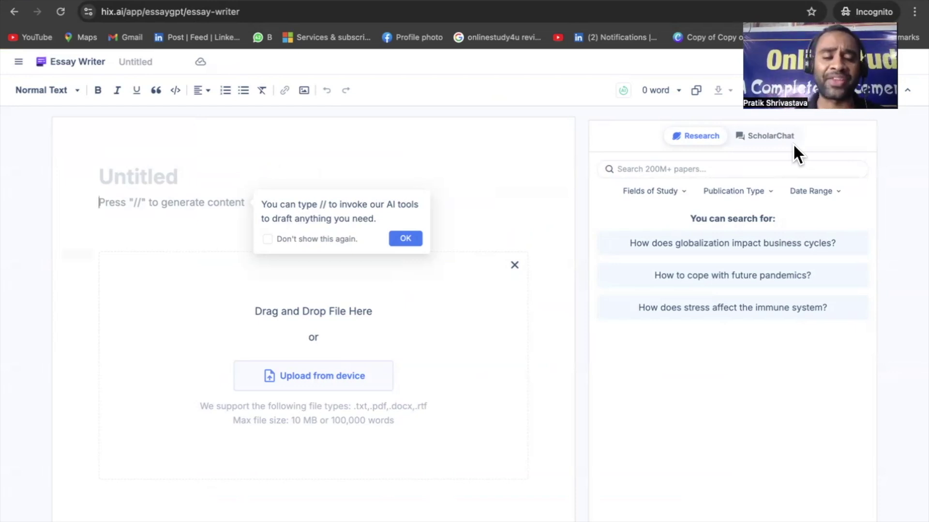
click(19, 64)
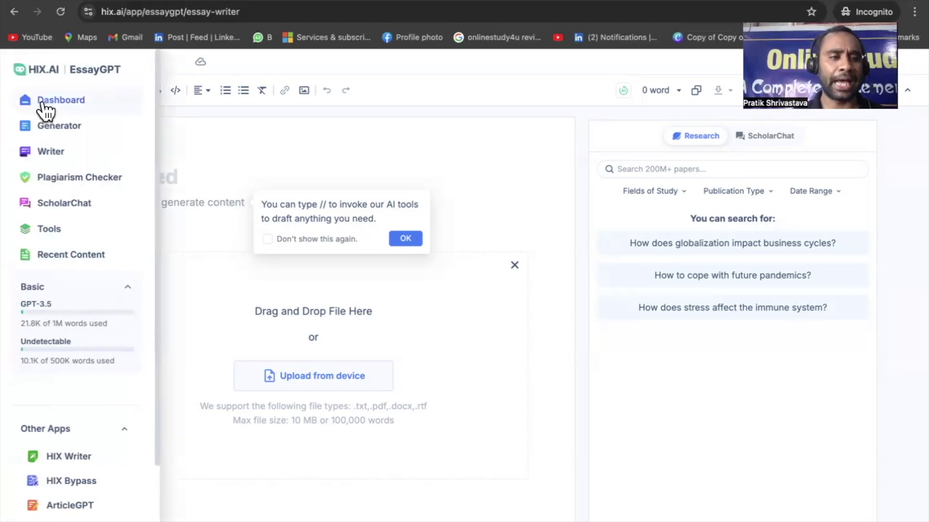
click(43, 103)
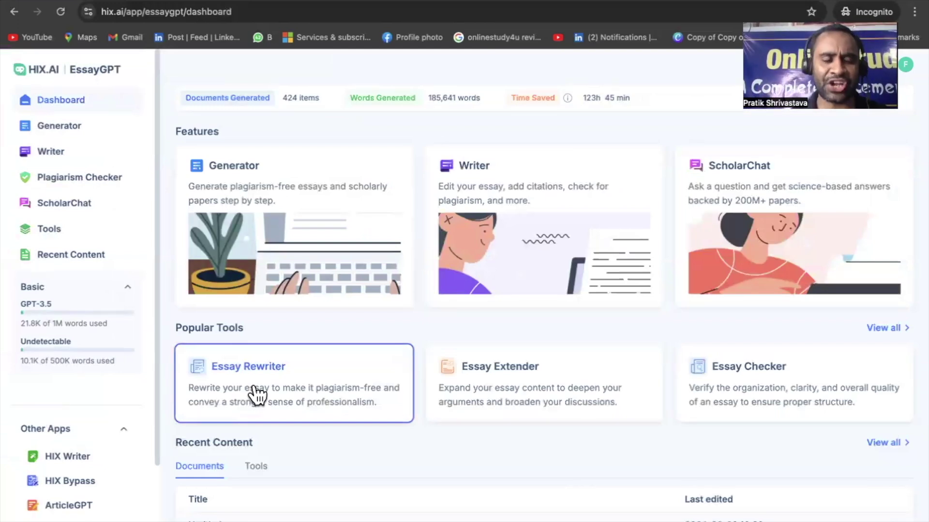
click(246, 10)
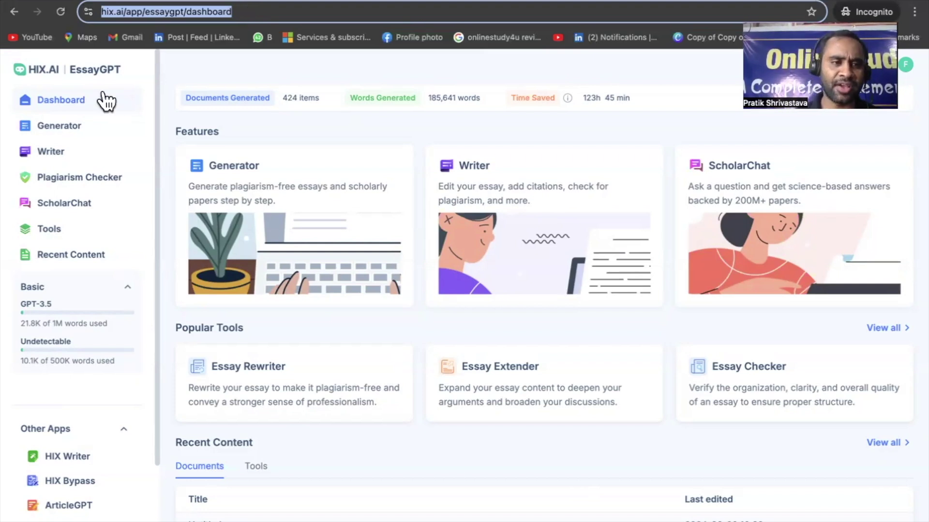
click(71, 131)
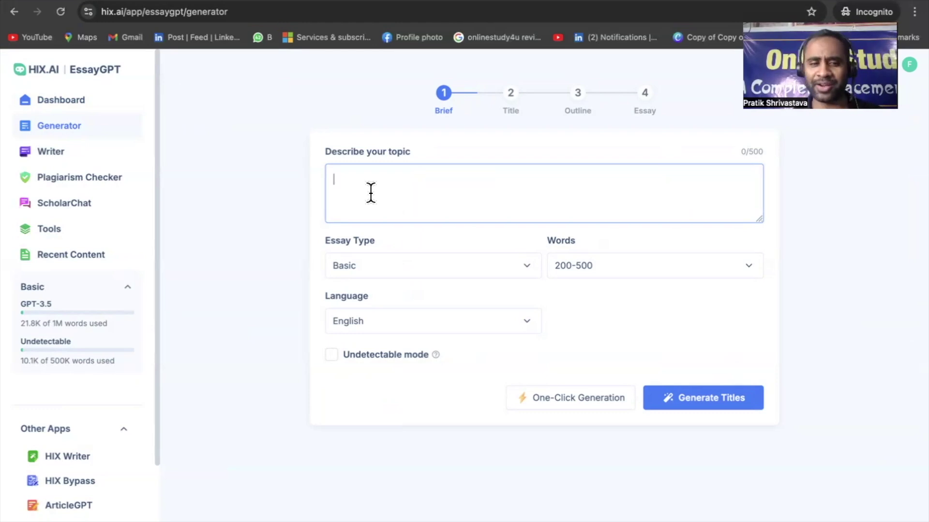
Enter the topic 'write me an essay about the impact of ai on the world', fixing the 'impacr' typo
text(writ)
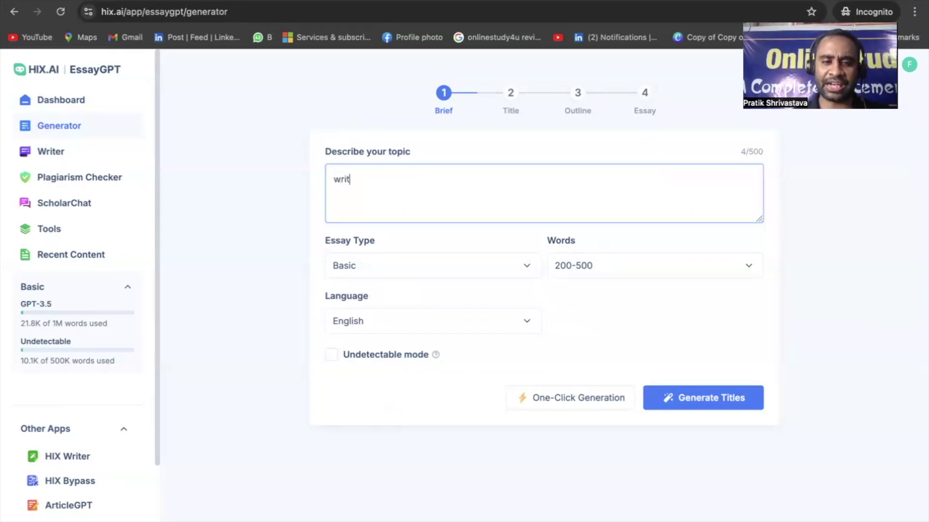
text(e me an ess)
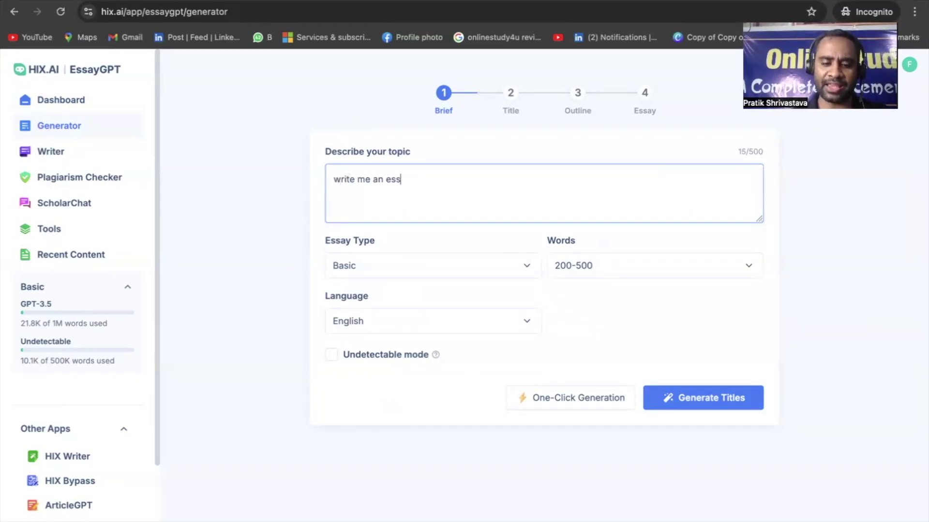
text(ay about the impacr of)
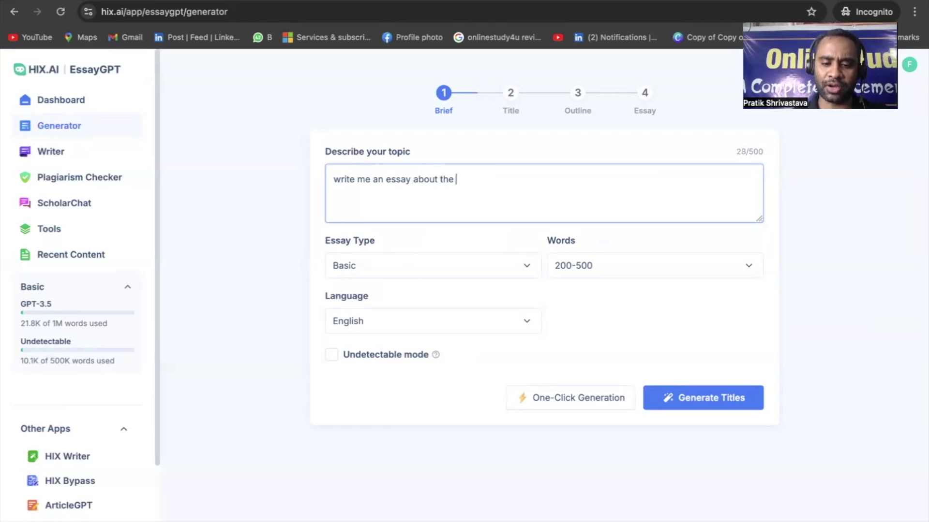
key(BackSpace)
key(BackSpace)
key(BackSpace)
key(BackSpace)
key(BackSpace)
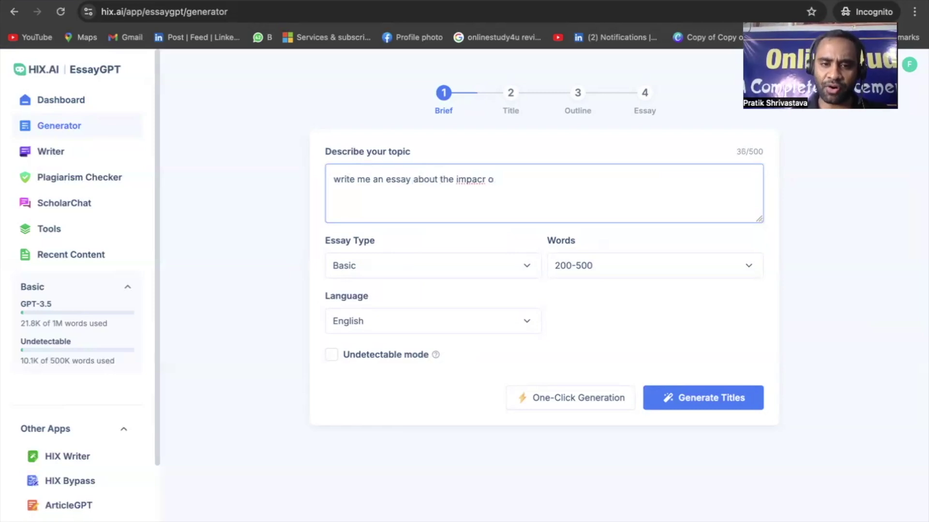
text(t of ai)
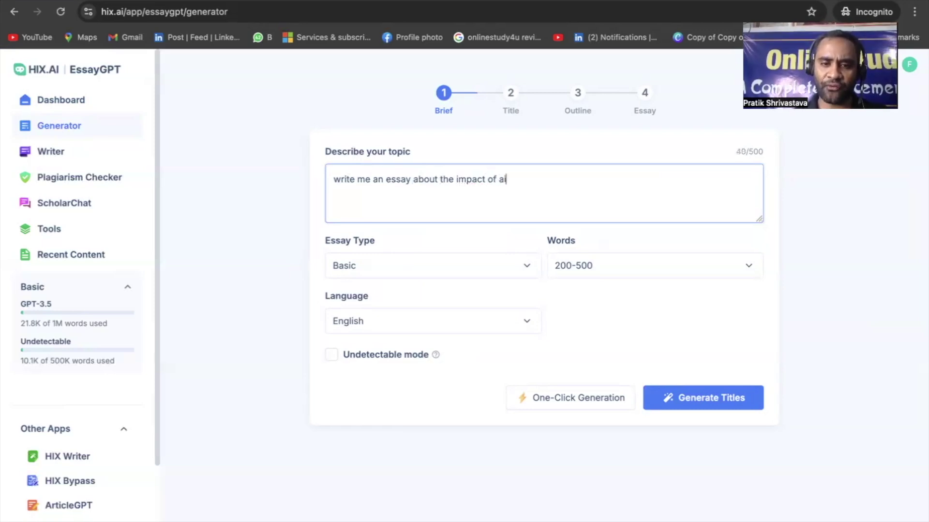
text( on the world)
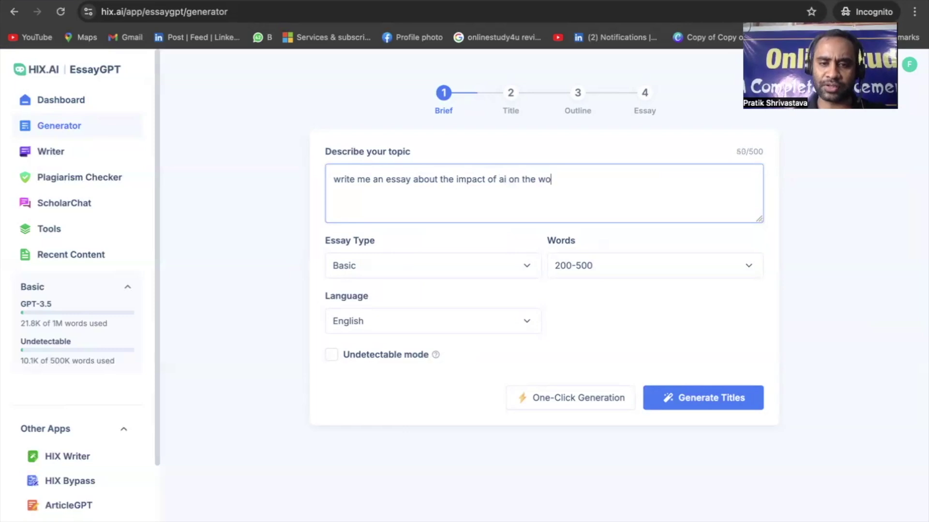
click(369, 273)
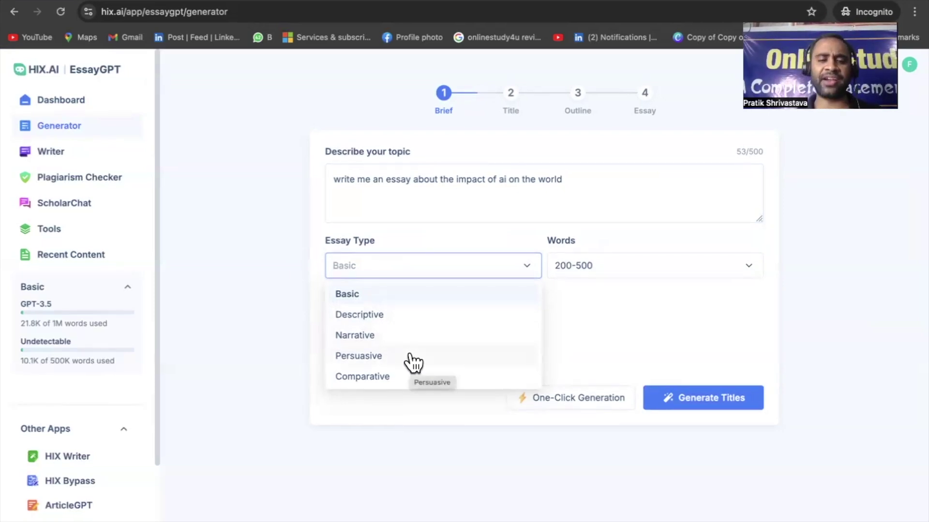
Keep the Basic essay type and set the word count to 500-800
click(561, 314)
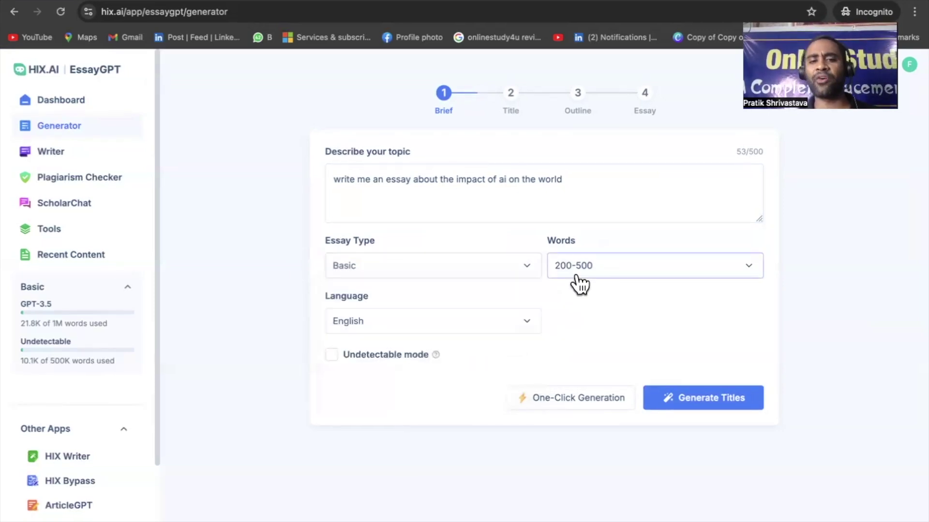
click(580, 276)
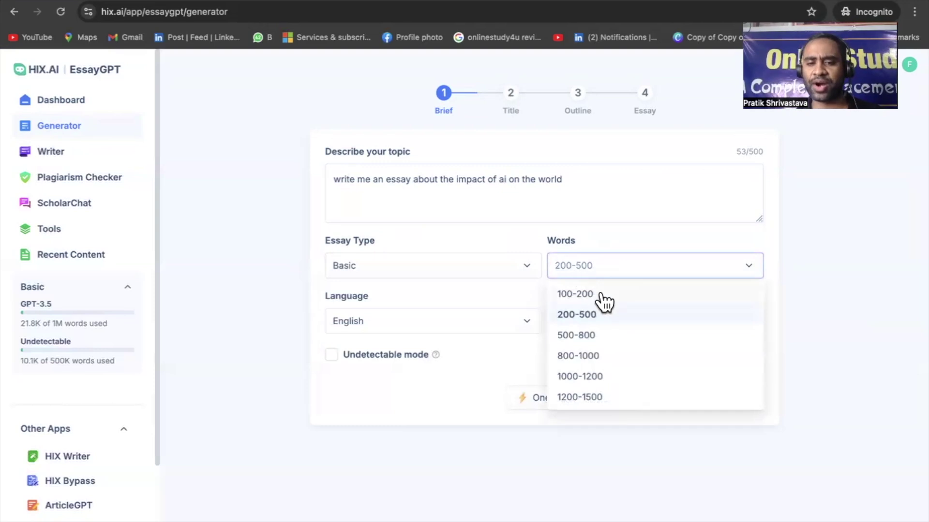
click(610, 335)
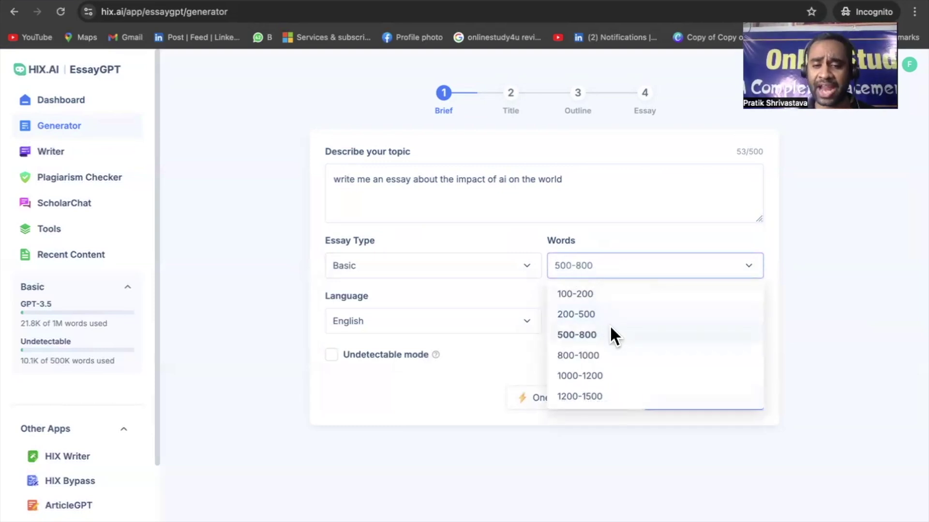
Leave the language on English and switch Undetectable mode on
click(398, 332)
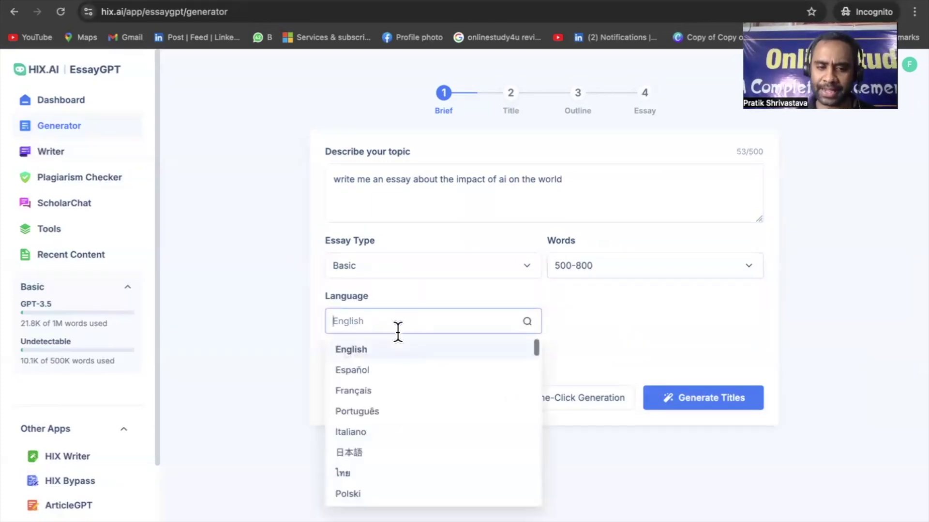
scroll(410, 403, down, 2)
scroll(410, 403, down, 5)
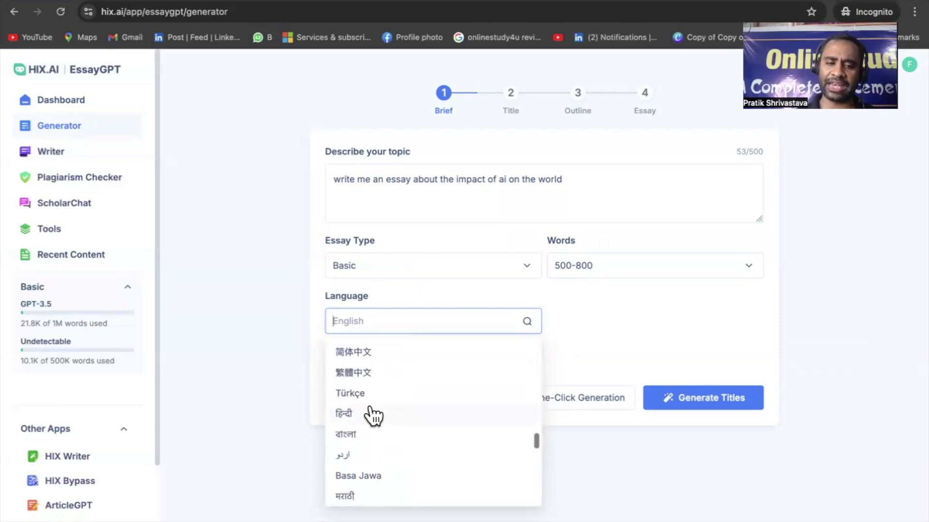
scroll(387, 445, down, 4)
scroll(393, 450, down, 2)
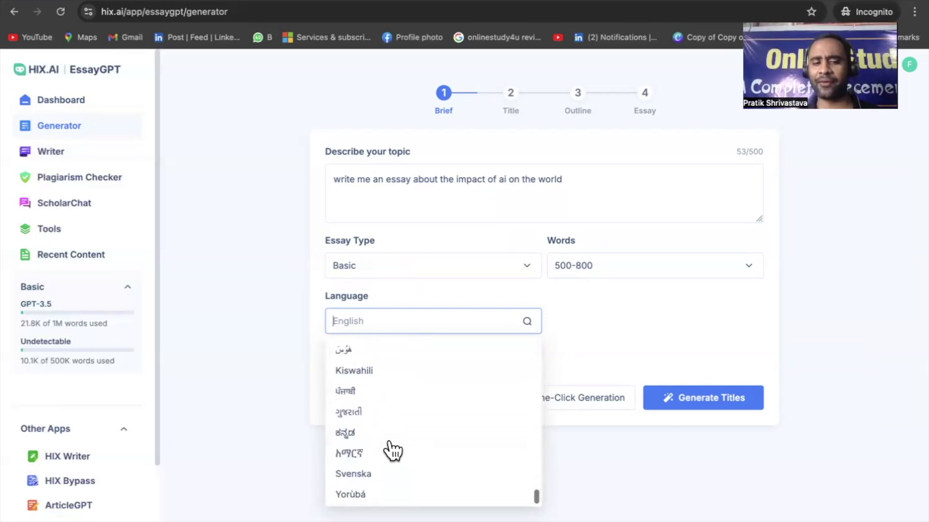
scroll(392, 449, up, 15)
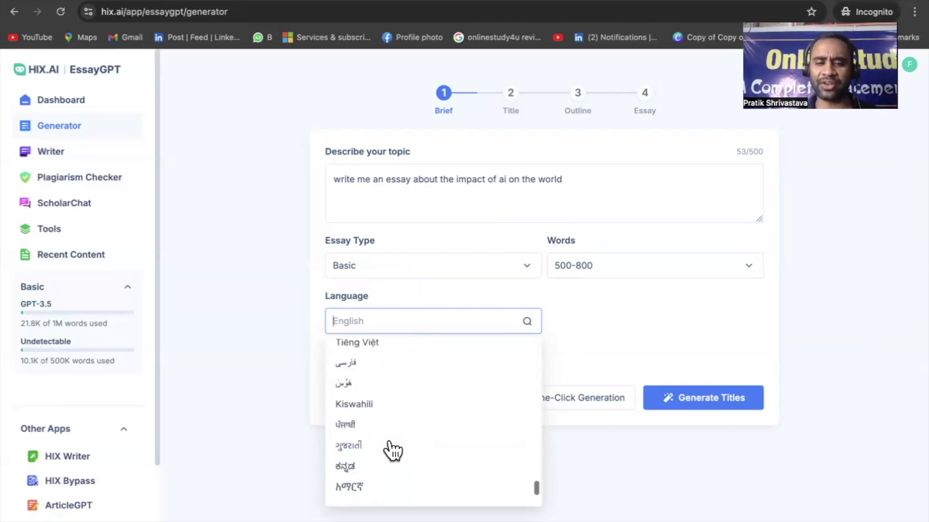
click(283, 321)
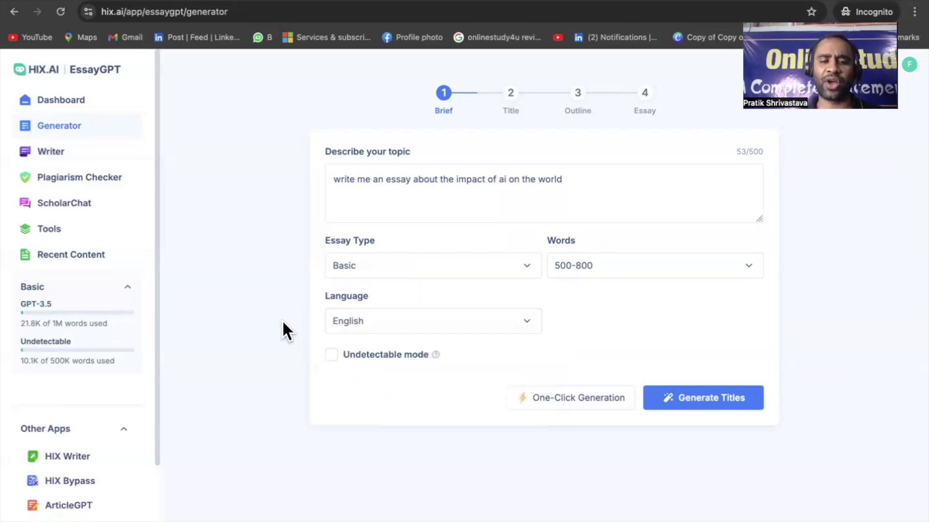
click(331, 357)
click(434, 357)
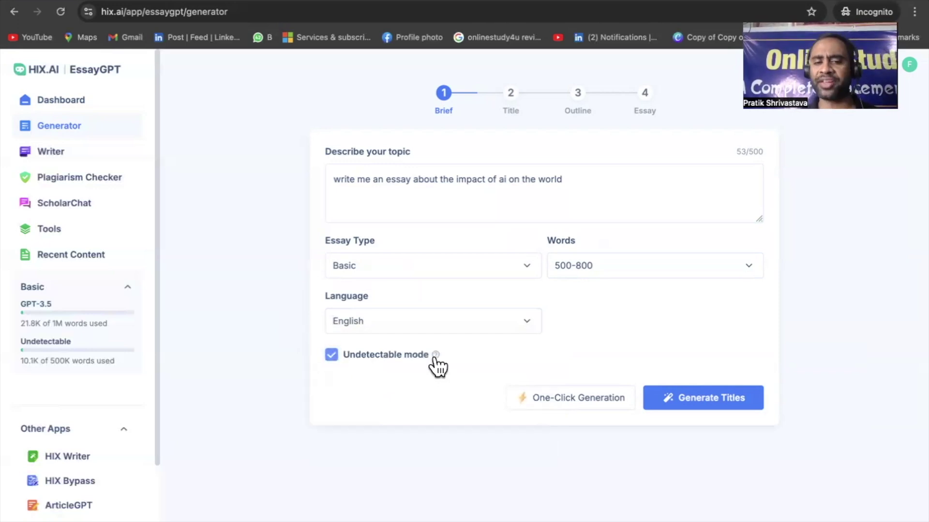
click(434, 357)
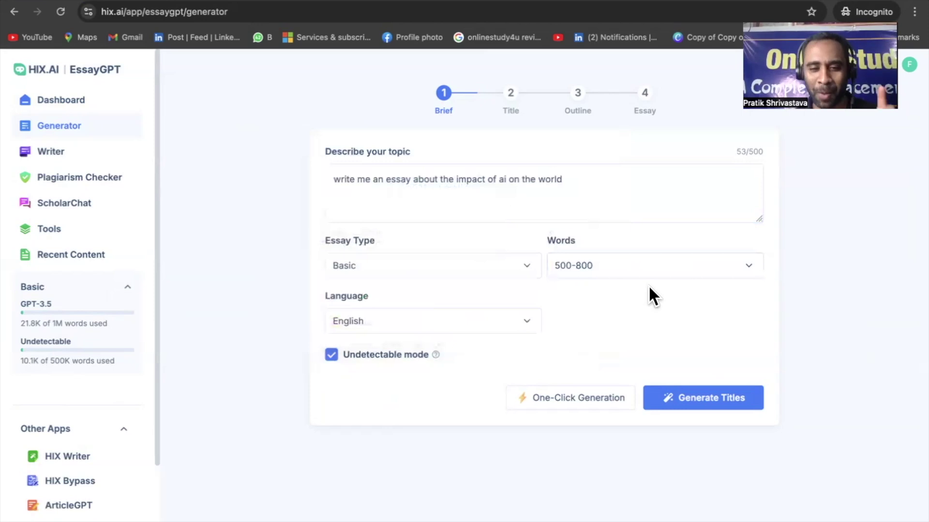
Generate the 586-word essay with One-Click Generation and copy all its text
click(572, 406)
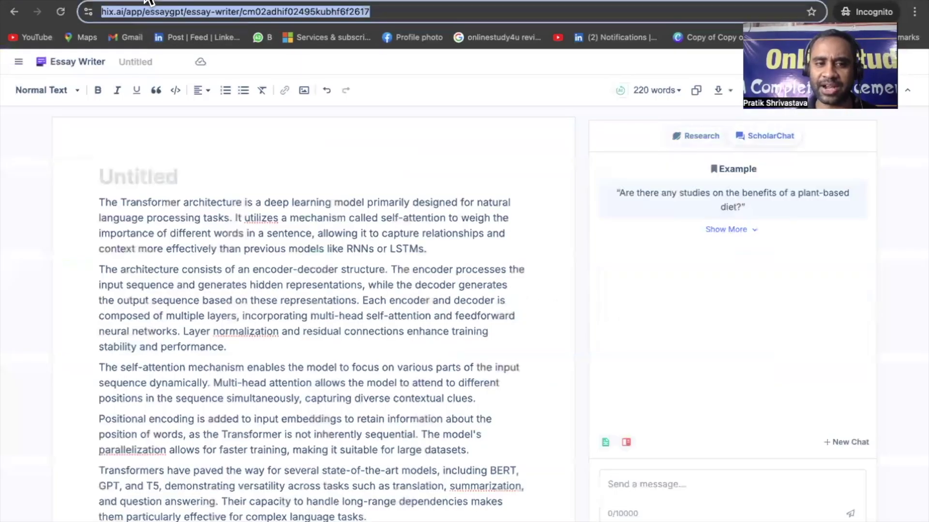
click(202, 108)
scroll(203, 108, down, 4)
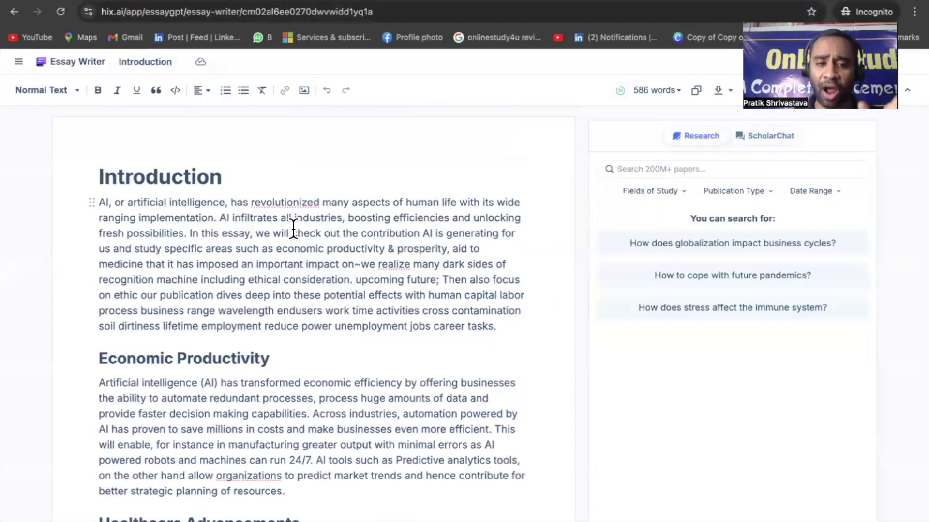
key(ctrl+a)
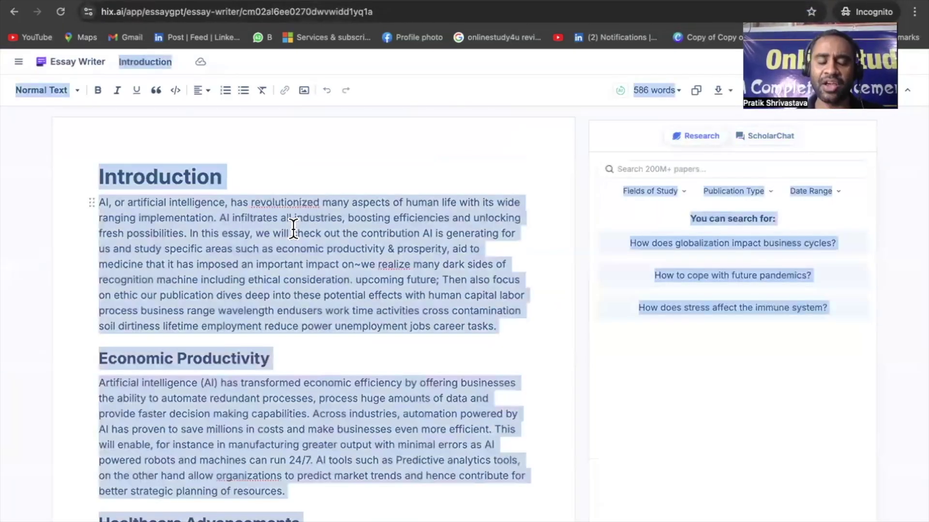
right_click(292, 228)
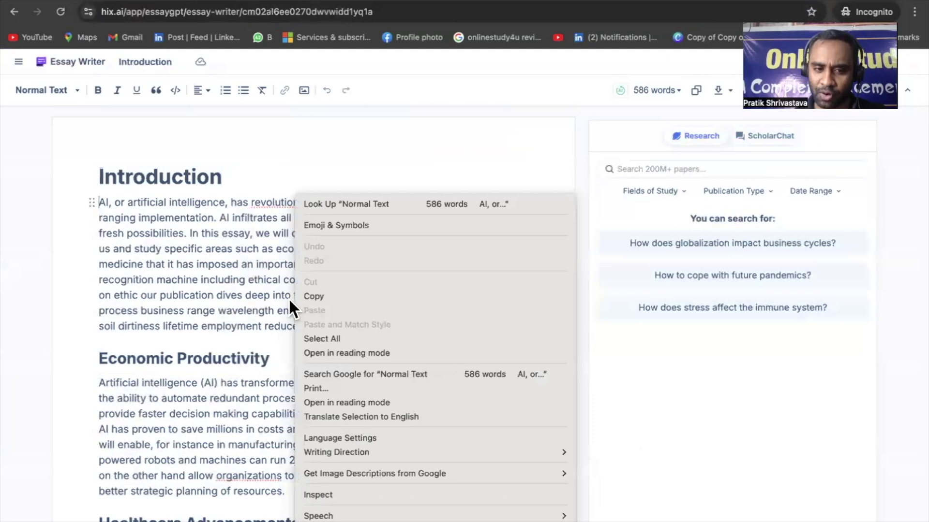
click(275, 182)
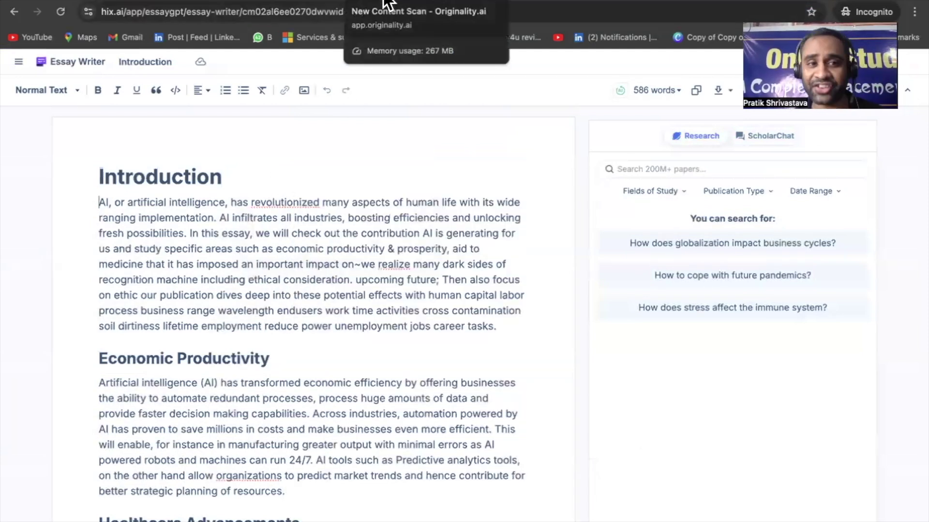
In Winston AI, paste the essay into a fresh content scan and run the scan
click(311, 2)
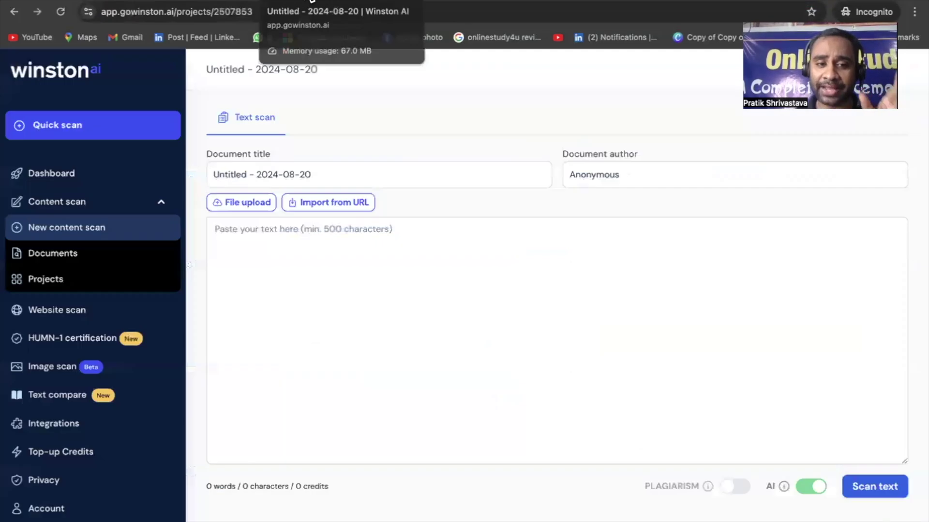
click(347, 296)
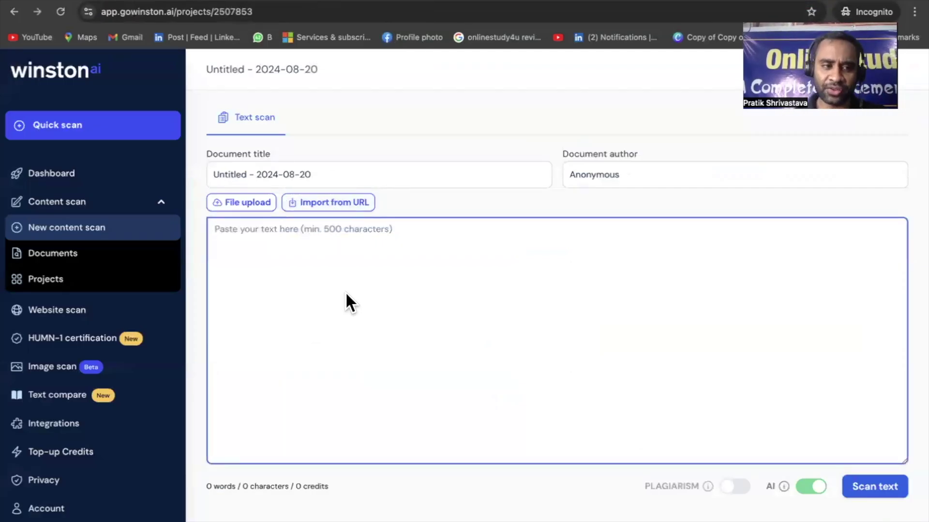
click(87, 73)
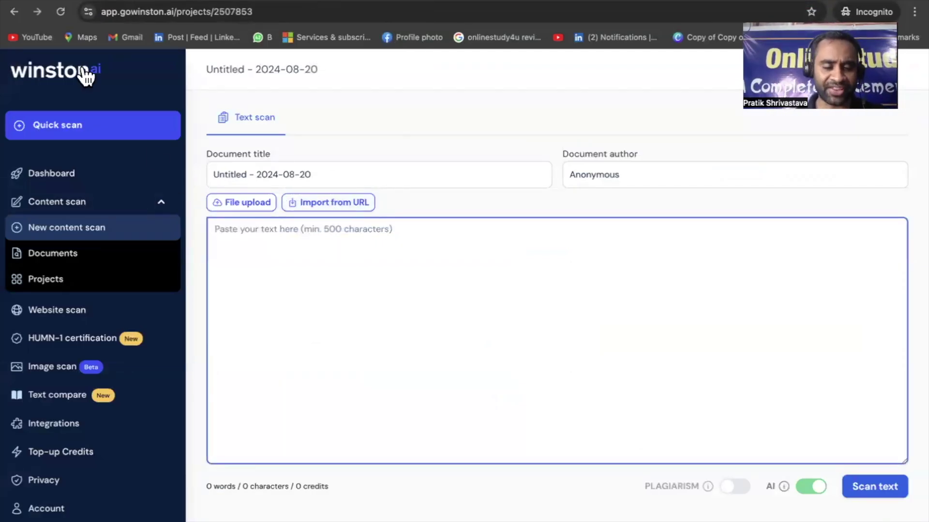
click(296, 281)
key(ctrl+v)
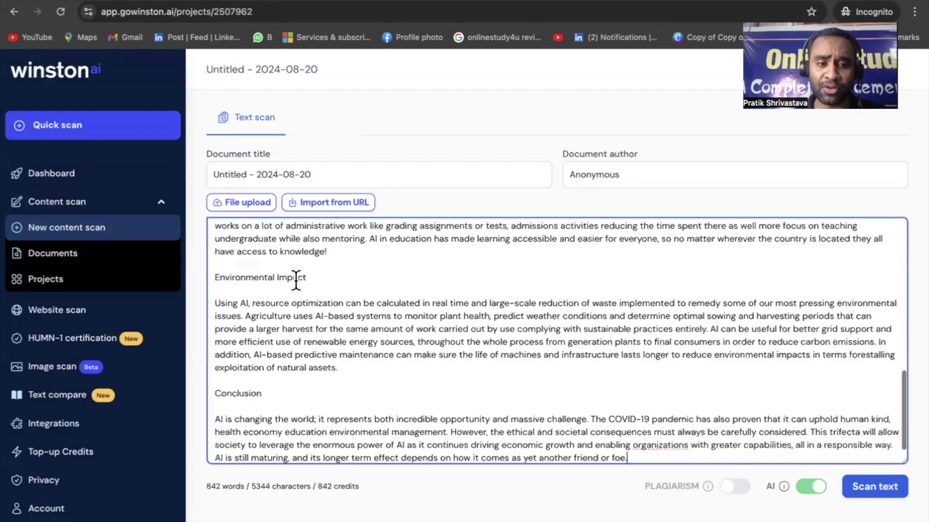
scroll(296, 280, up, 10)
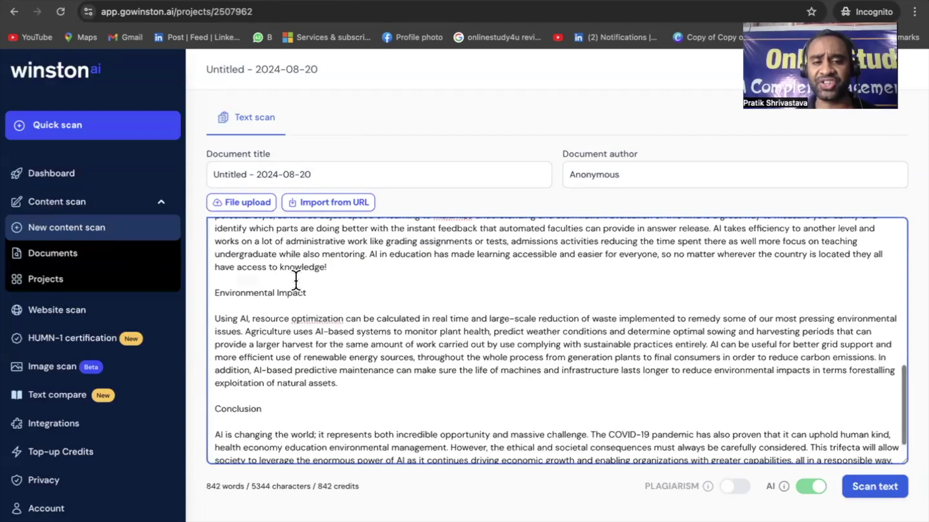
click(881, 487)
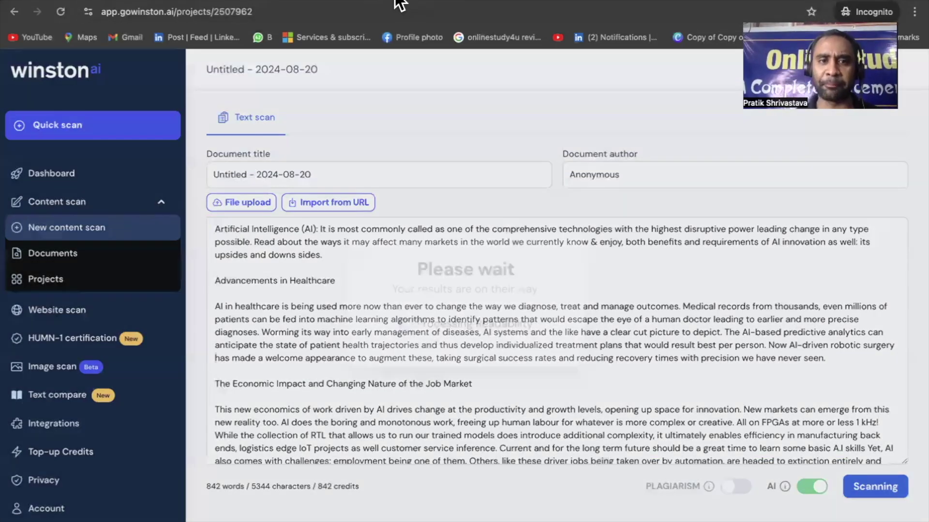
click(398, 1)
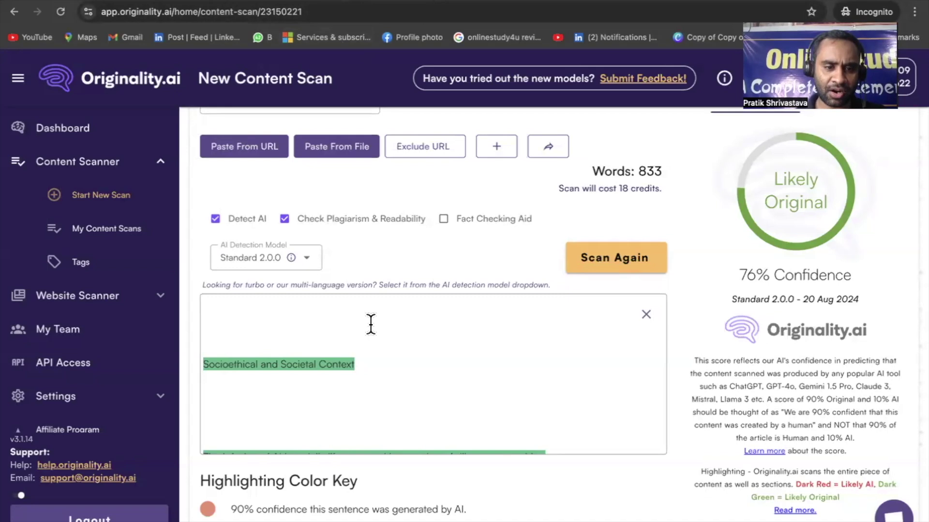
Rescan the essay in Originality.ai, then replace GPTZero's text with the essay and run its scan
scroll(384, 363, up, 15)
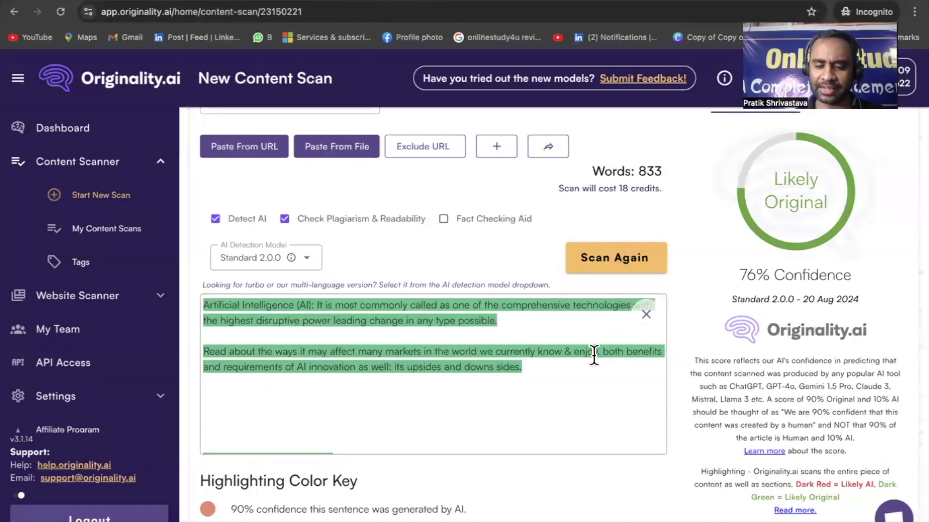
click(616, 274)
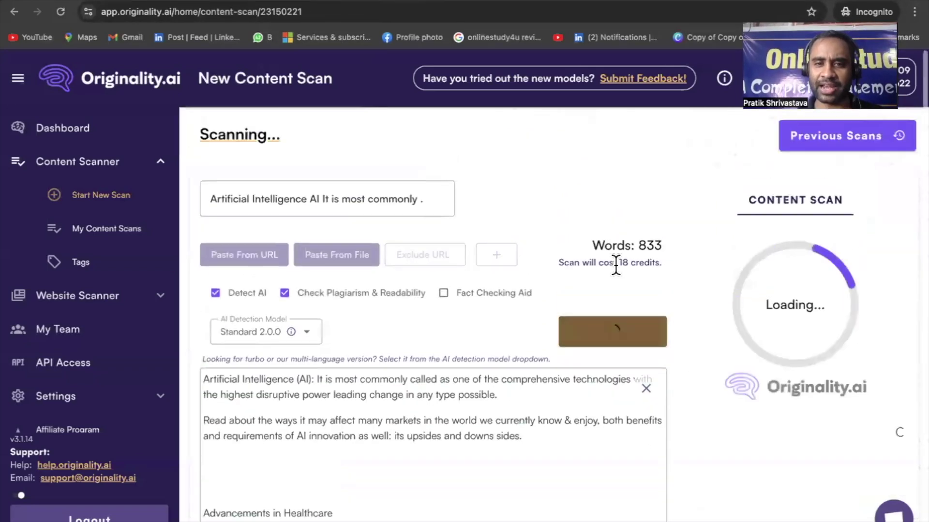
click(474, 4)
click(321, 244)
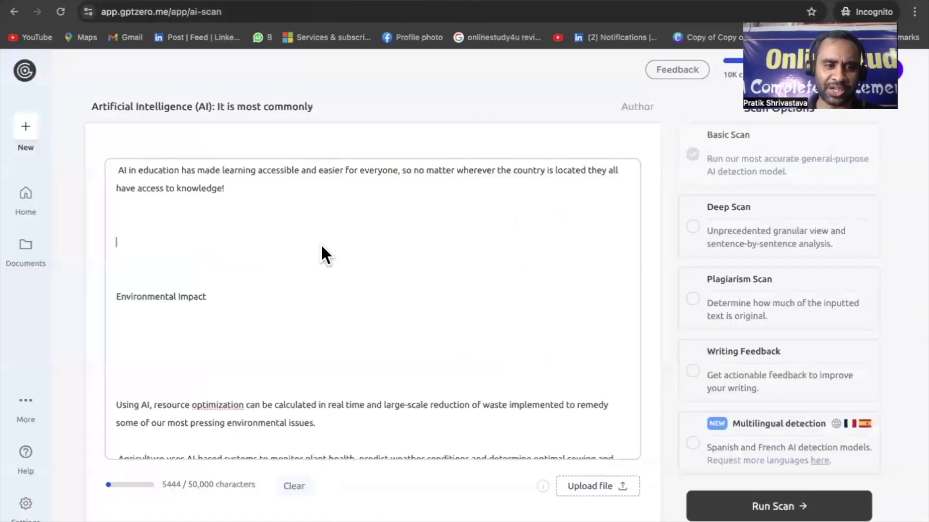
click(270, 194)
key(ctrl+a)
key(ctrl+v)
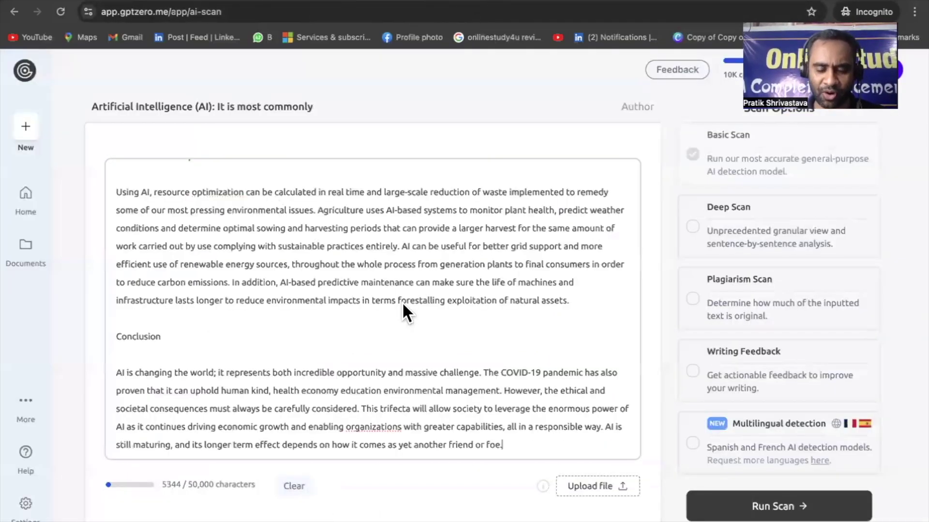
scroll(402, 302, up, 4)
click(773, 243)
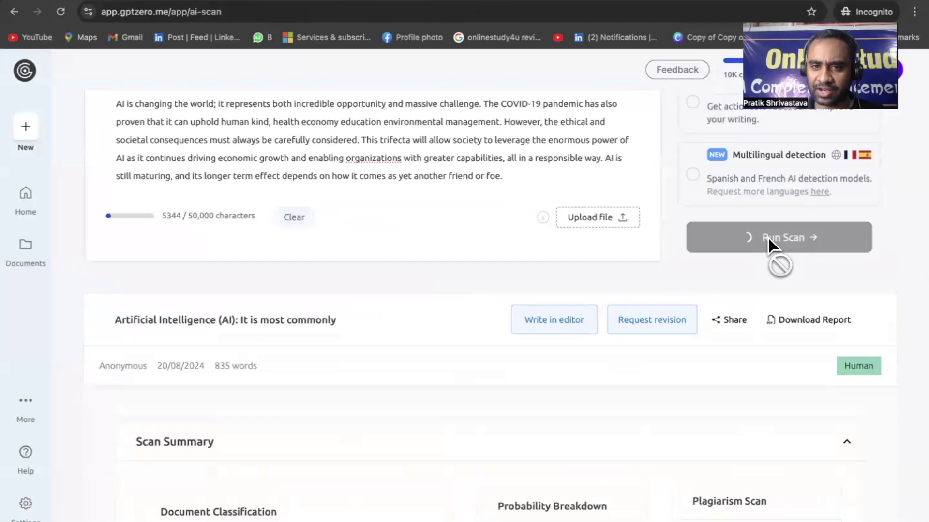
Paste the essay into the Copyleaks Scan Text editor
click(560, 5)
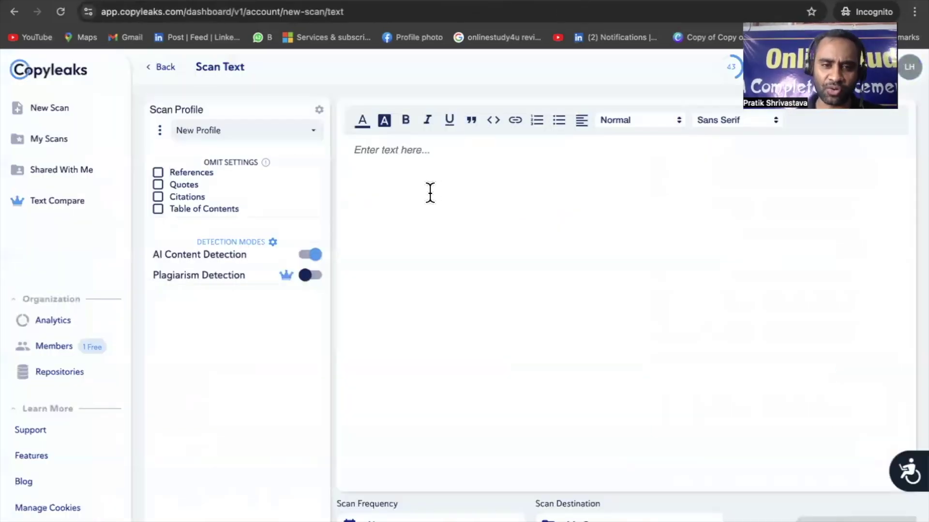
key(super+v)
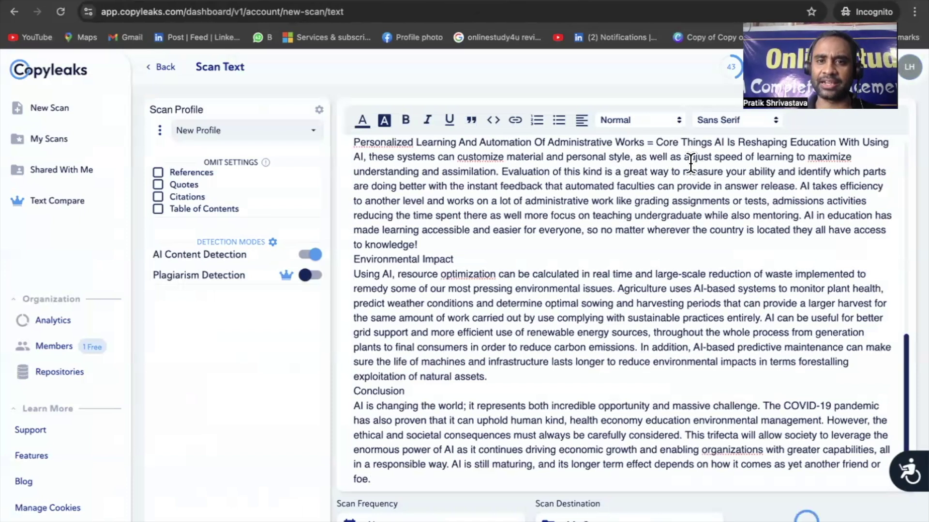
click(642, 4)
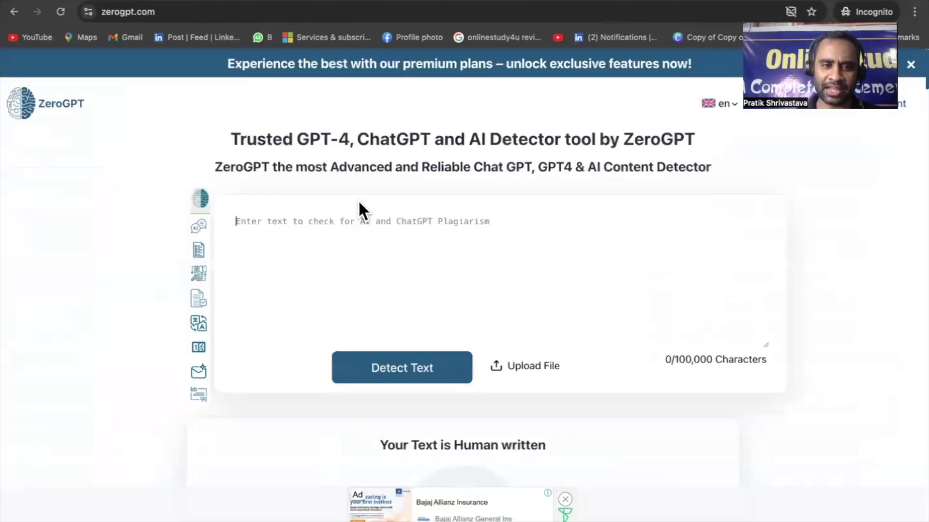
Run ZeroGPT's detection on the pasted essay, then check it for AI content in Content at Scale
key(super+v)
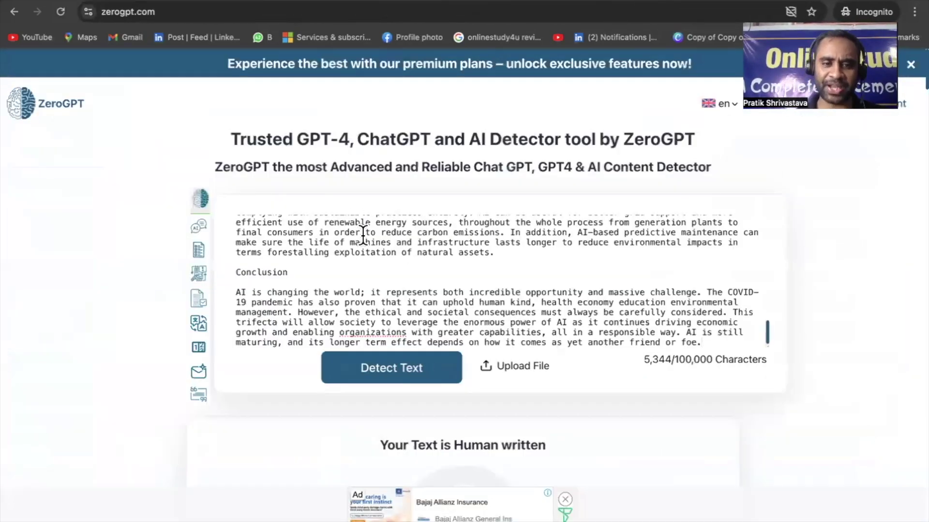
click(379, 377)
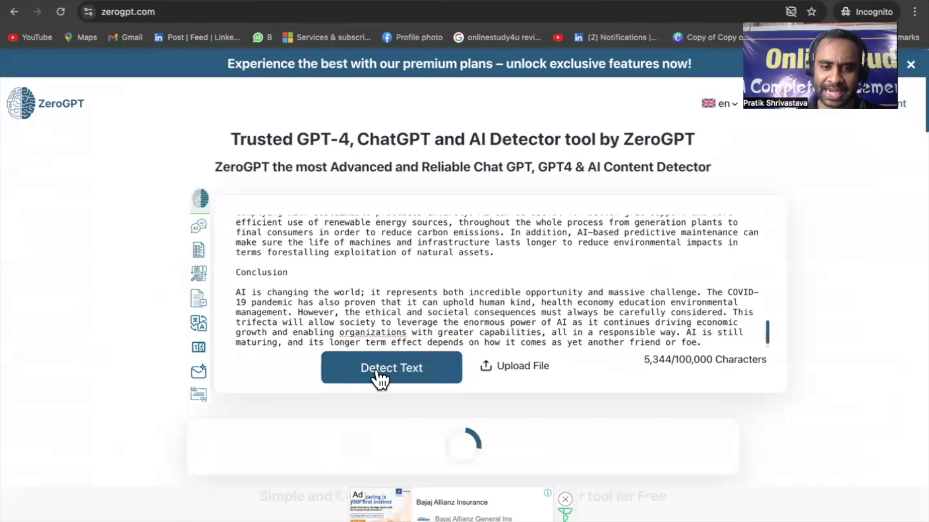
click(706, 2)
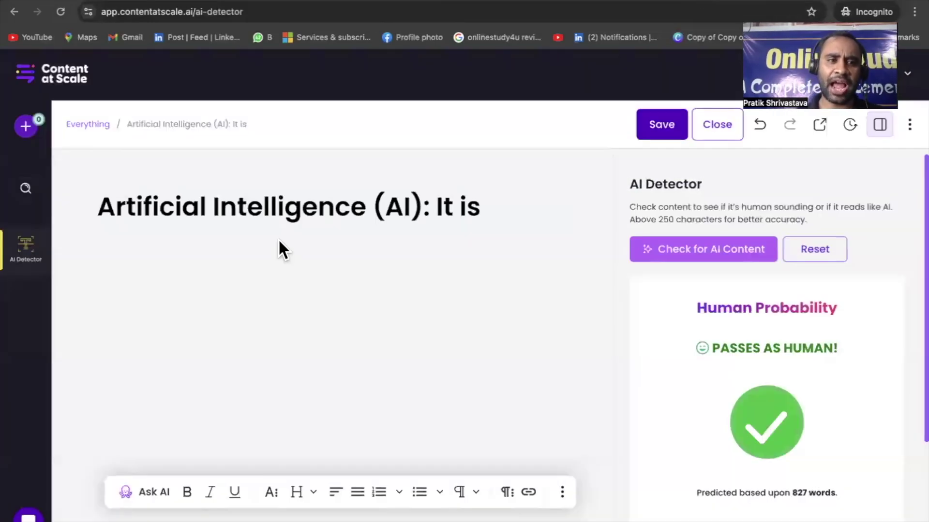
click(311, 221)
key(super+a)
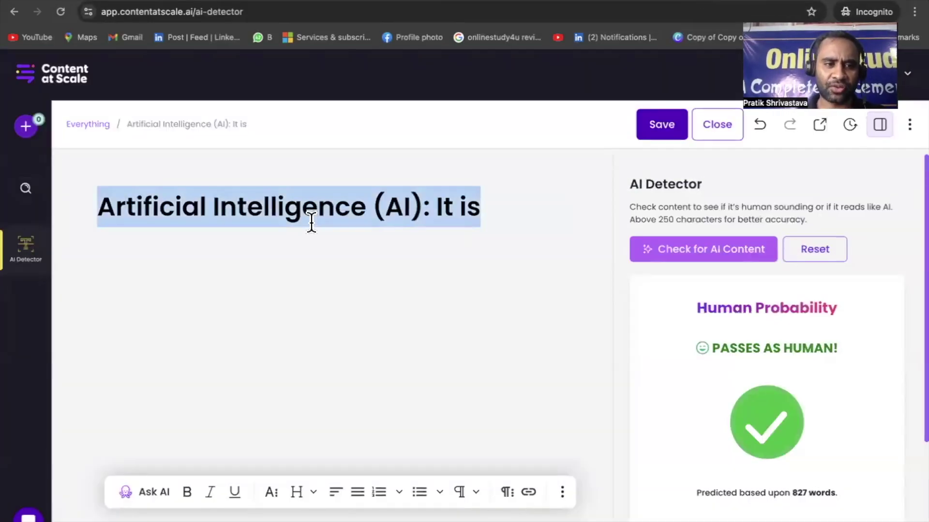
scroll(385, 263, down, 20)
scroll(386, 266, up, 8)
scroll(386, 273, up, 10)
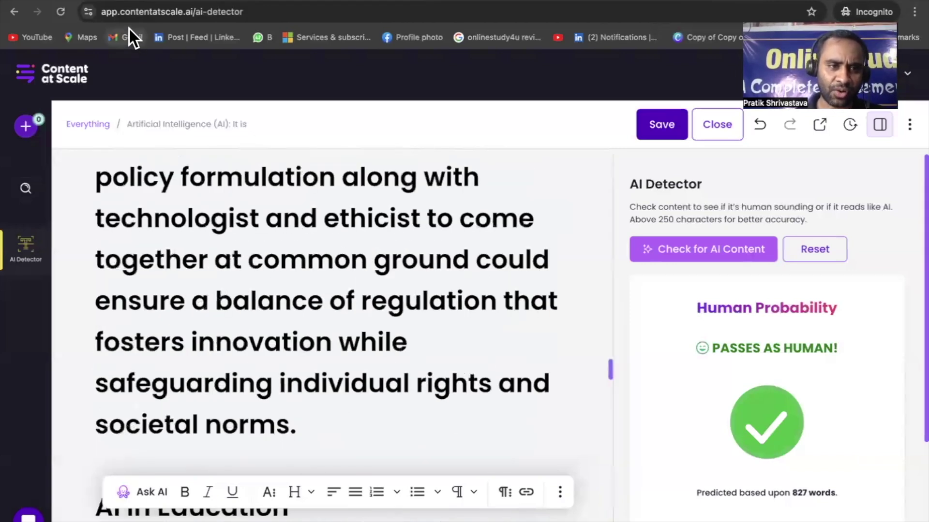
click(675, 255)
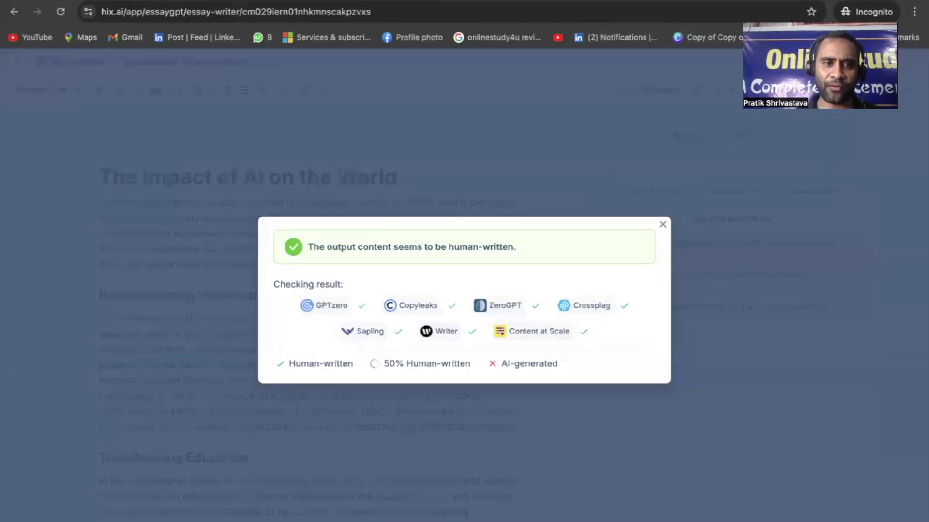
Review Winston AI's results rating the essay 98% human
click(299, 2)
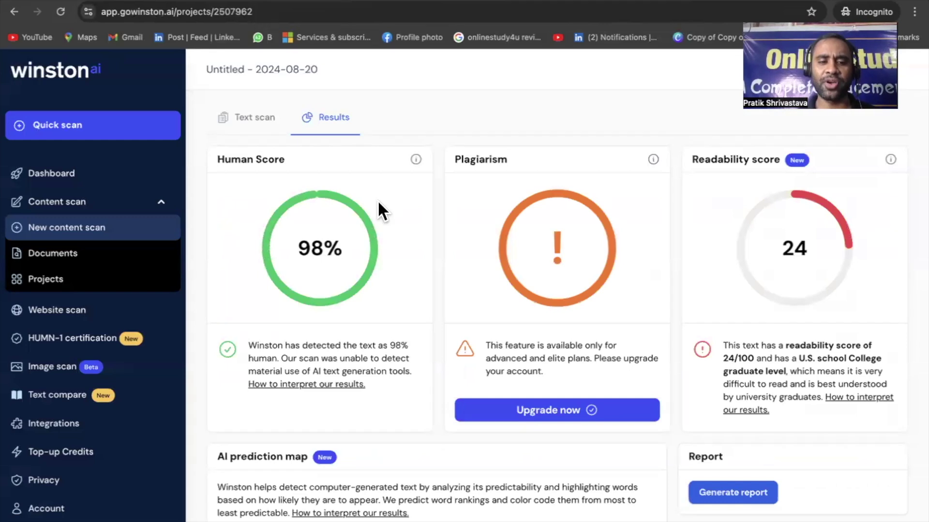
scroll(384, 265, down, 1)
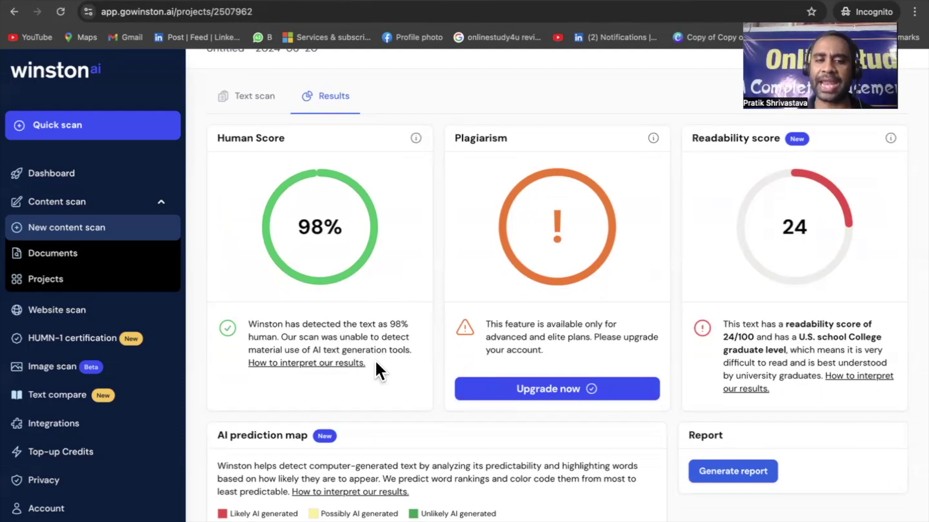
scroll(391, 358, down, 4)
scroll(390, 357, up, 1)
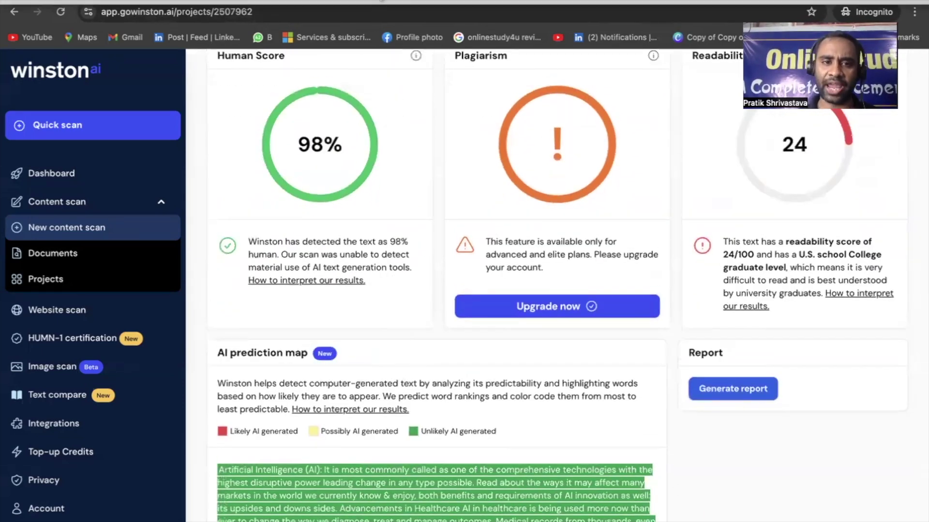
click(384, 3)
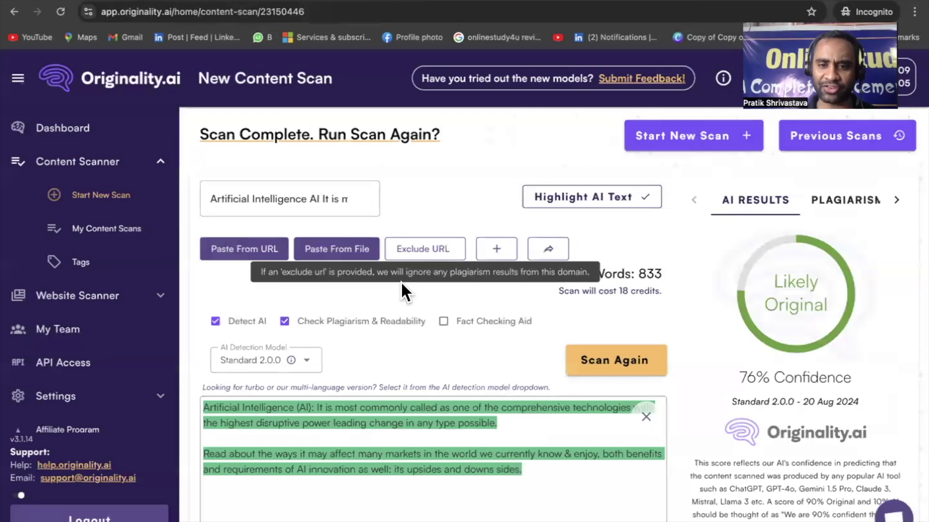
Review the GPTZero, Copyleaks, ZeroGPT and Content at Scale verdicts, then return to the HIX.AI essay
scroll(400, 280, down, 1)
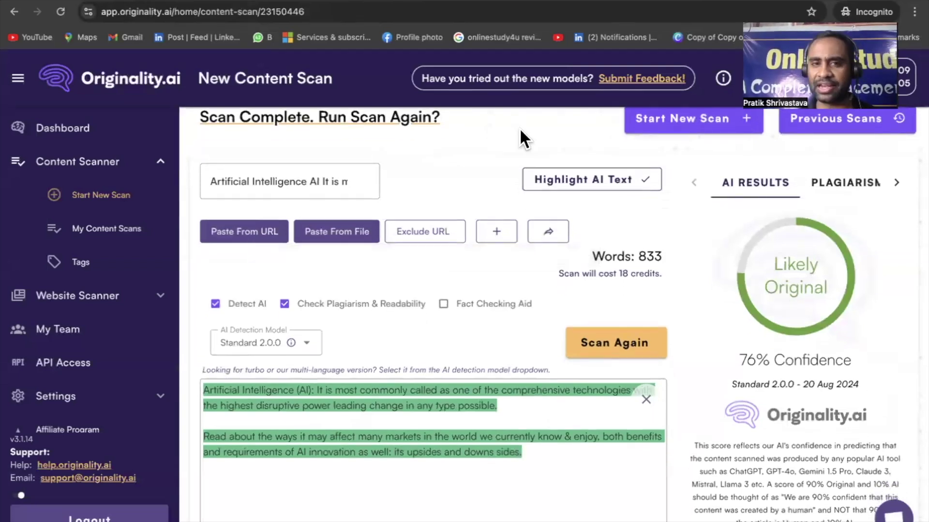
click(479, 3)
scroll(448, 193, down, 4)
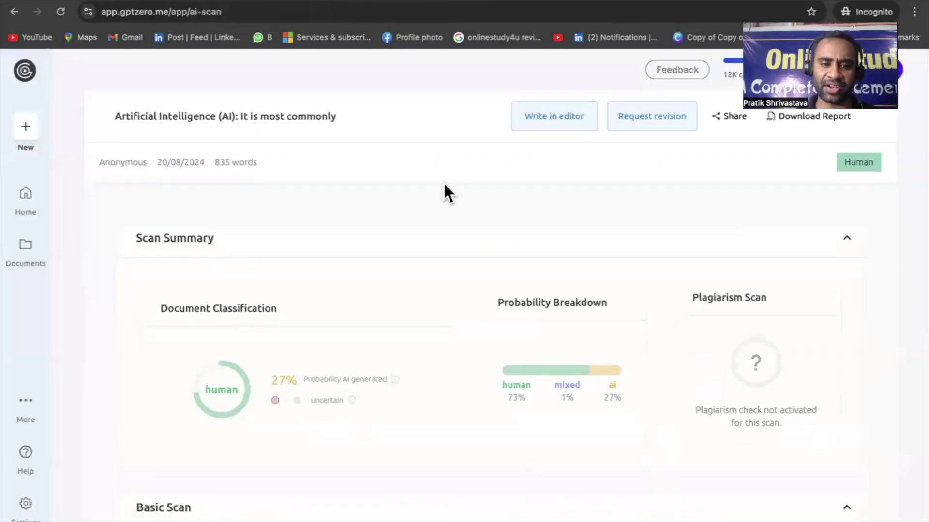
click(557, 2)
mouse_move(176, 155)
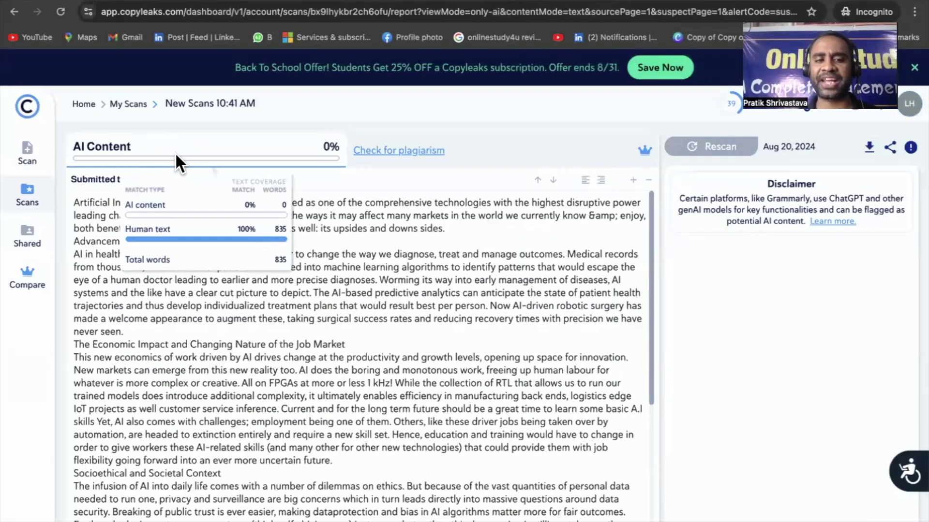
click(626, 1)
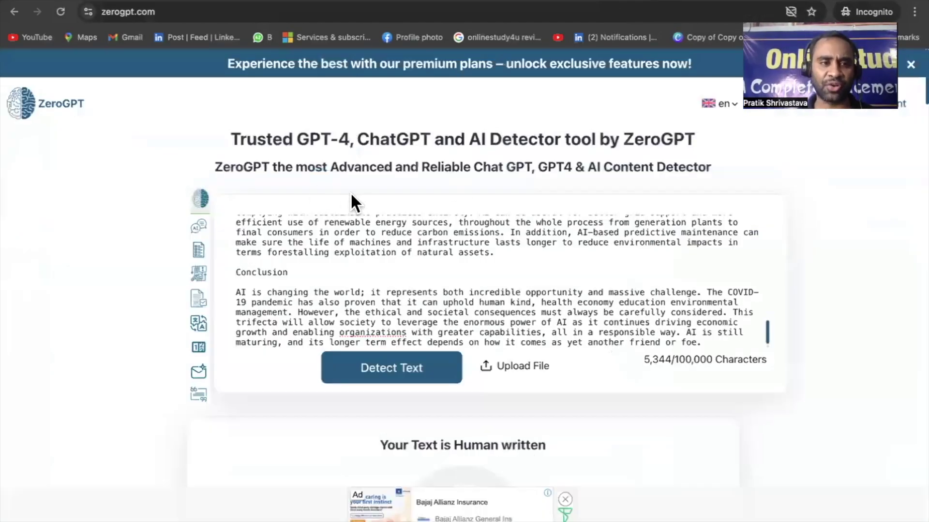
scroll(350, 193, down, 5)
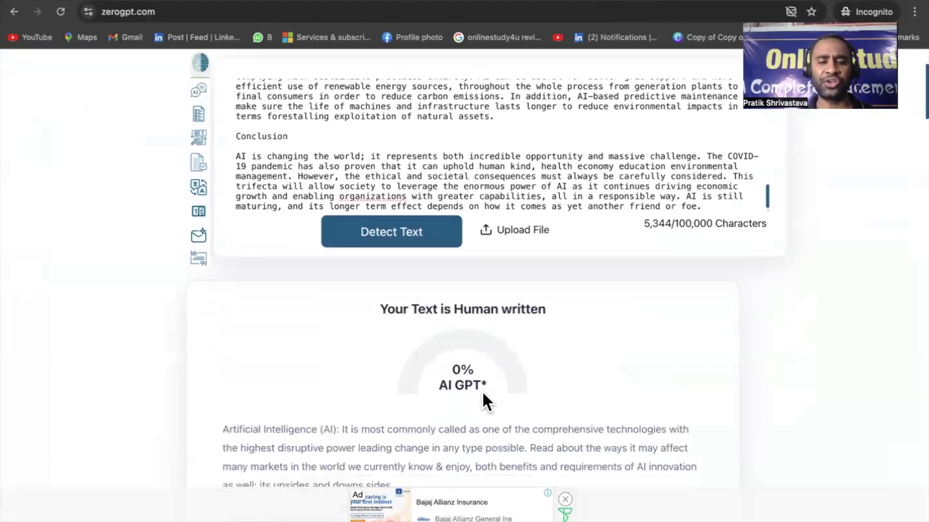
click(721, 3)
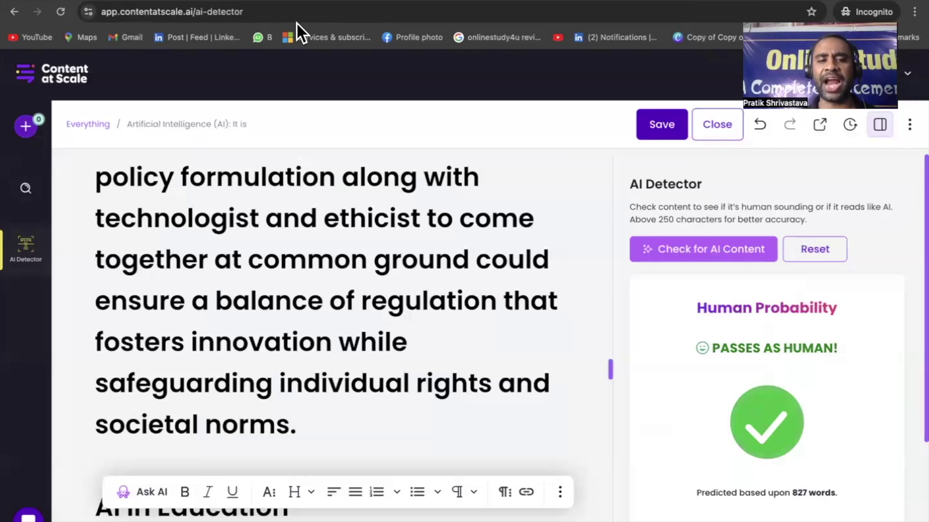
click(58, 2)
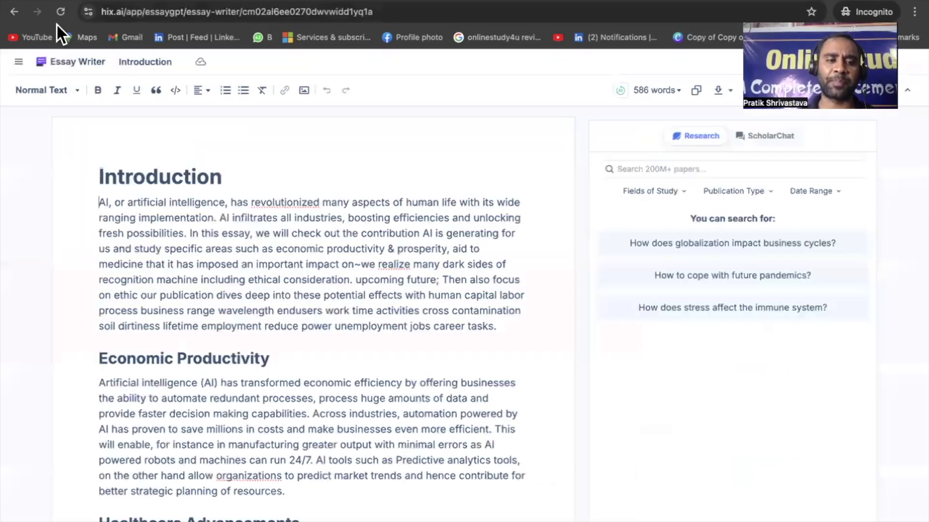
Go through the Dashboard to open a blank 0-word Untitled document in the Essay Writer
click(19, 63)
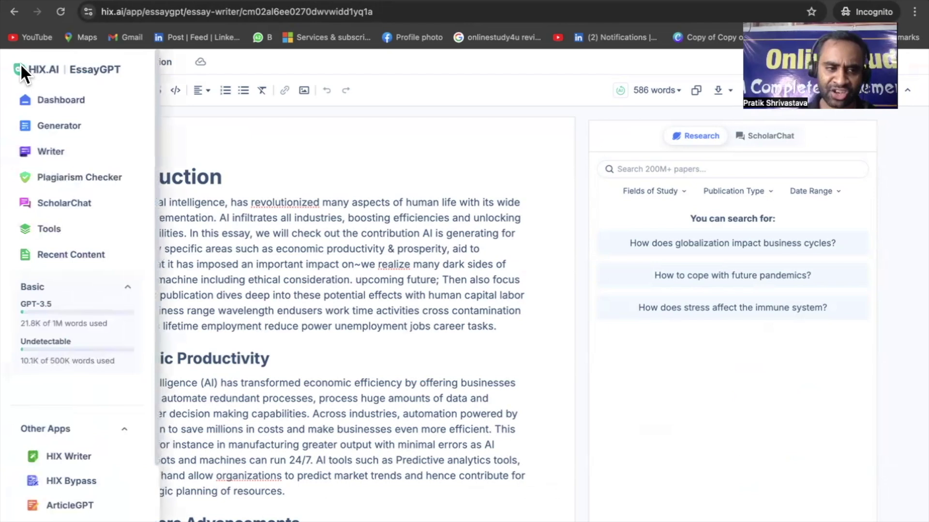
click(47, 153)
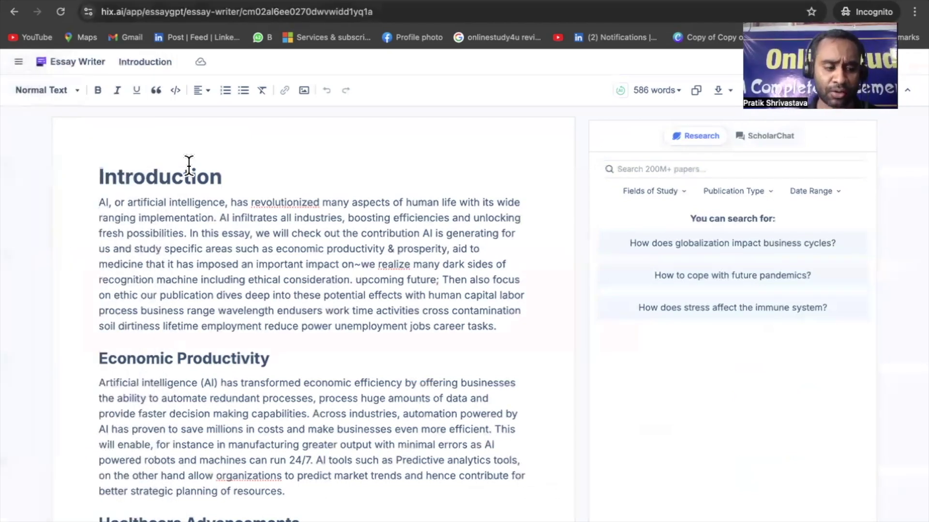
click(19, 63)
click(49, 102)
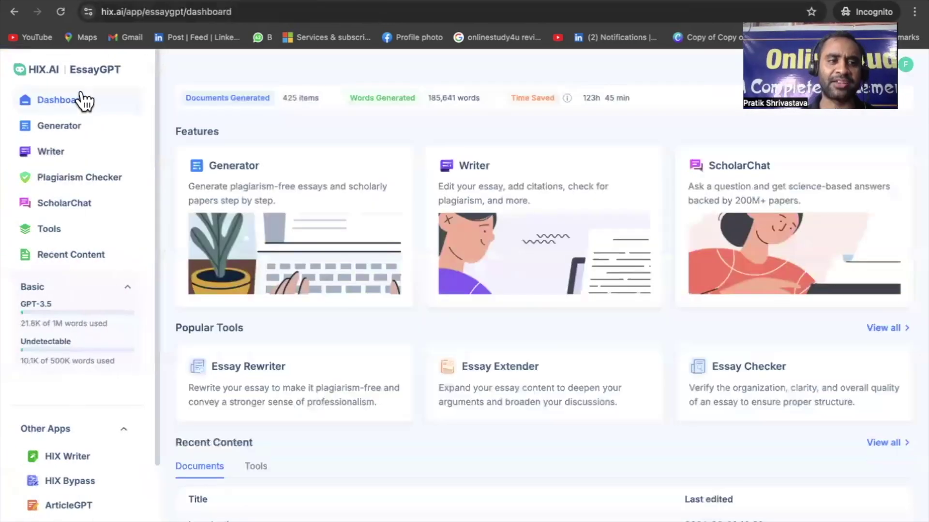
click(52, 153)
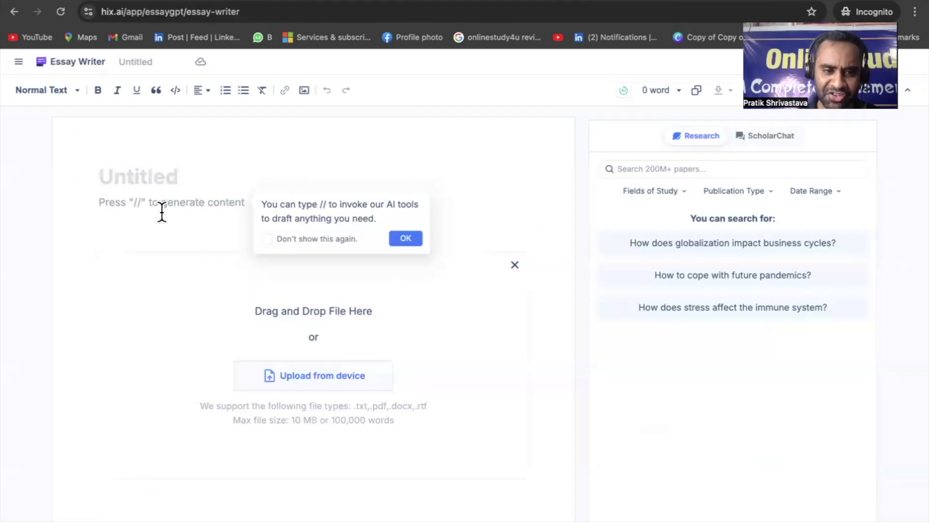
double_click(321, 205)
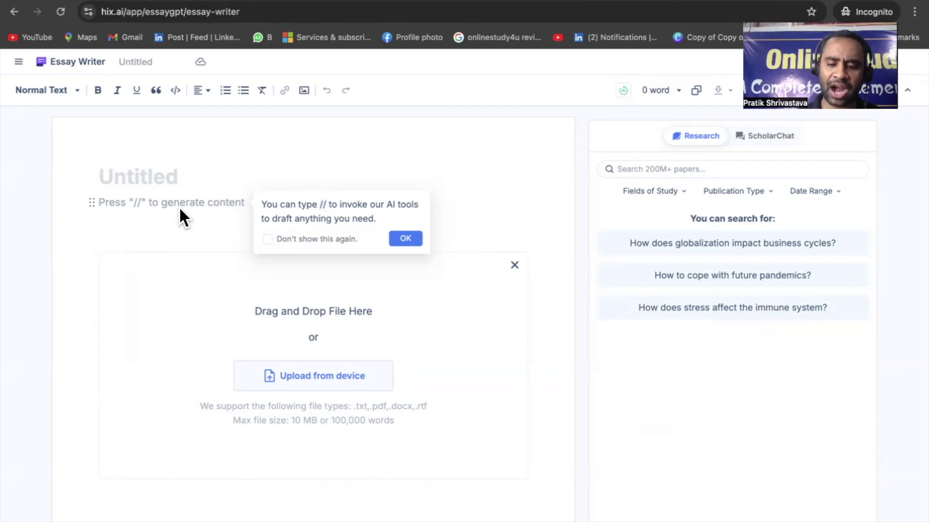
Ask AI to 'write a description about transformer architecture', fixing the typo, and select the 197-word result
text(//)
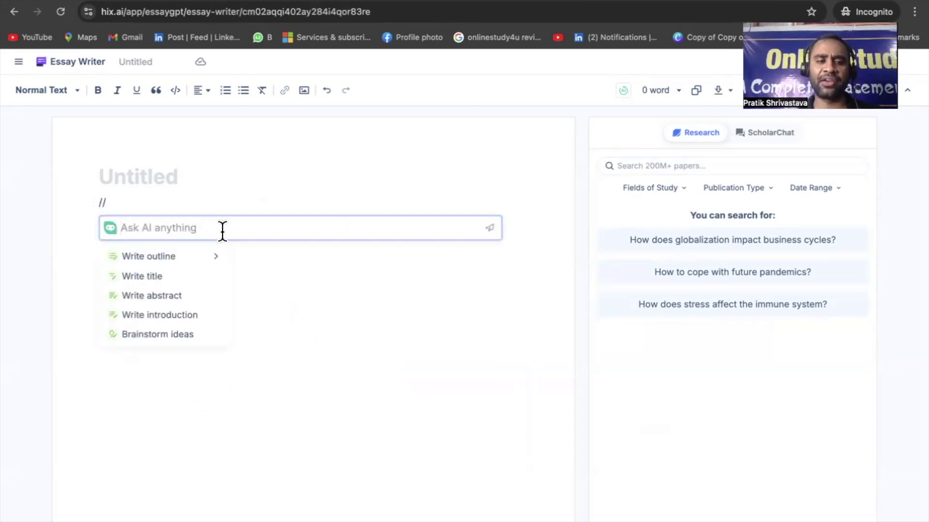
text(wri)
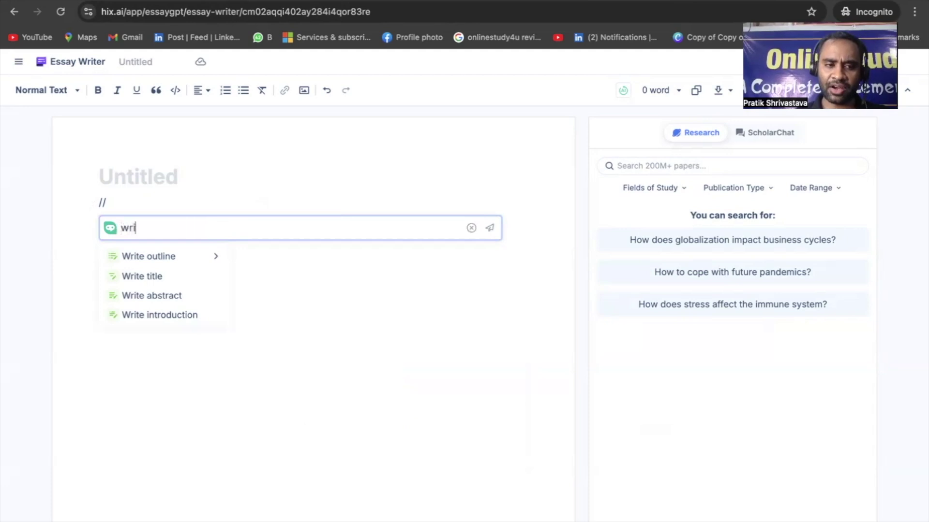
text(te )
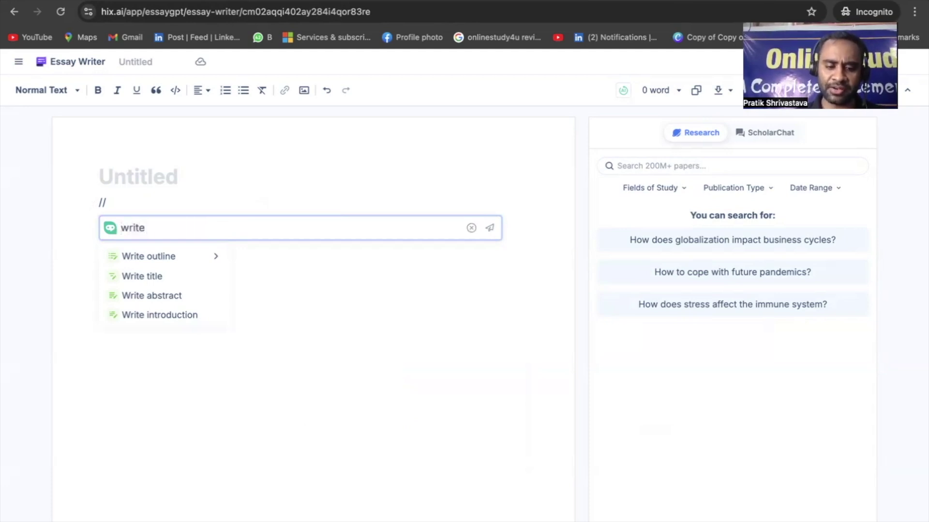
text(a descr)
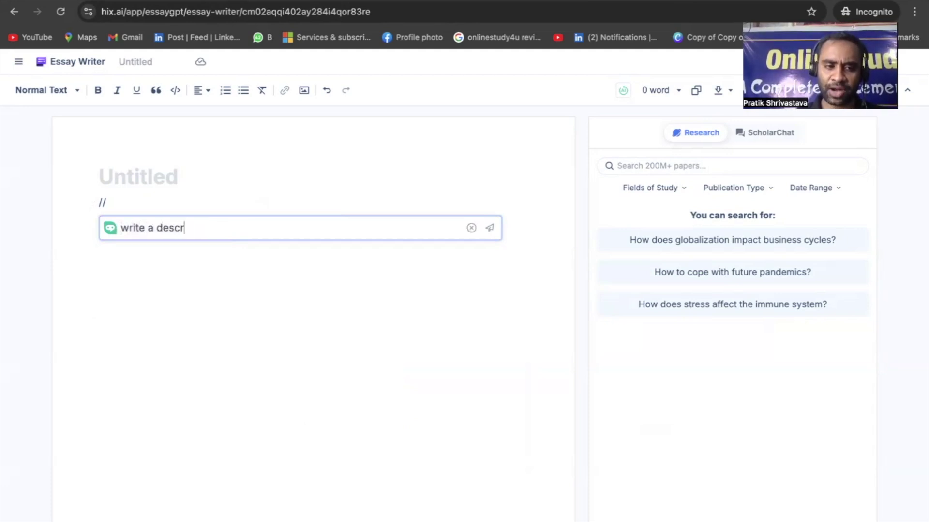
text(ipti)
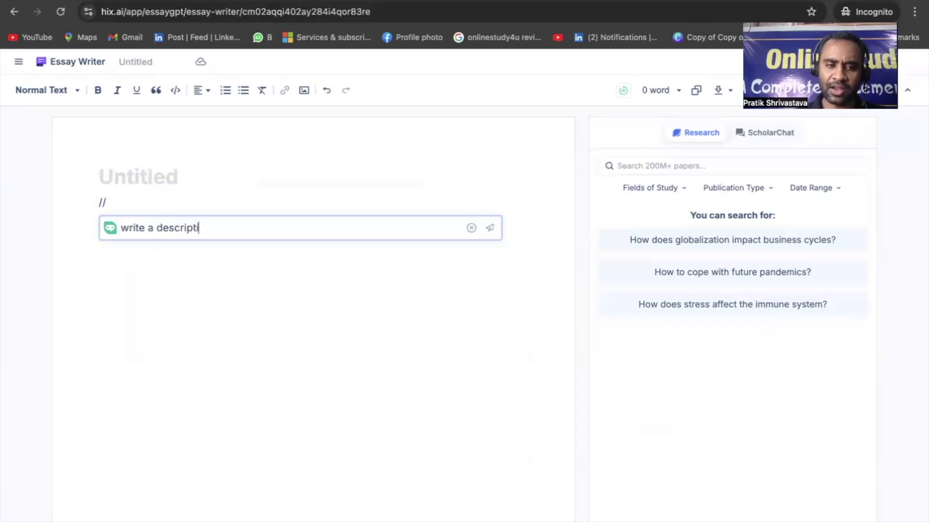
text(on about )
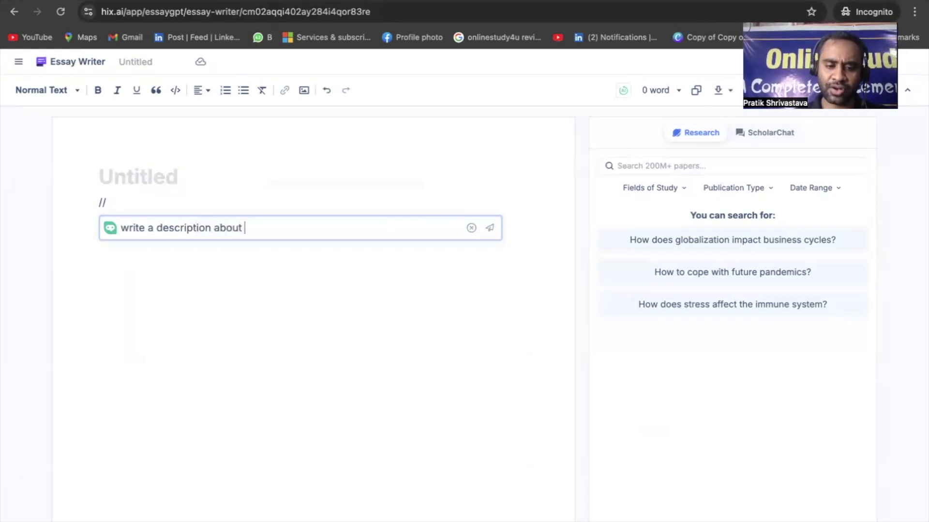
text(tranformer )
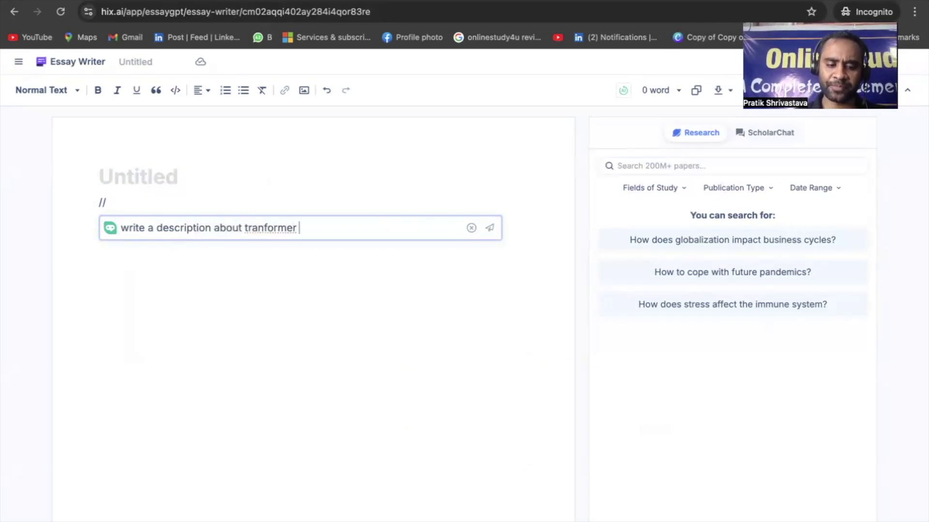
text(architecture)
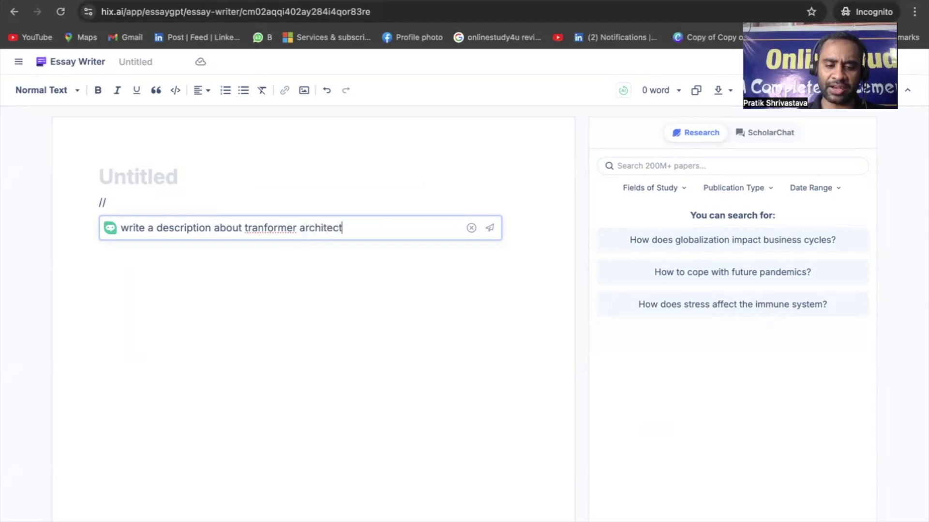
click(264, 228)
text(s)
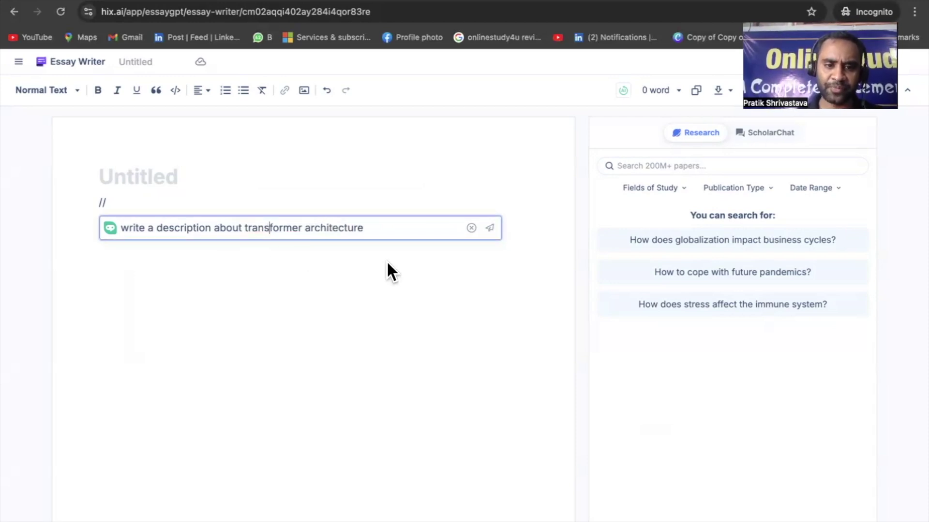
click(489, 228)
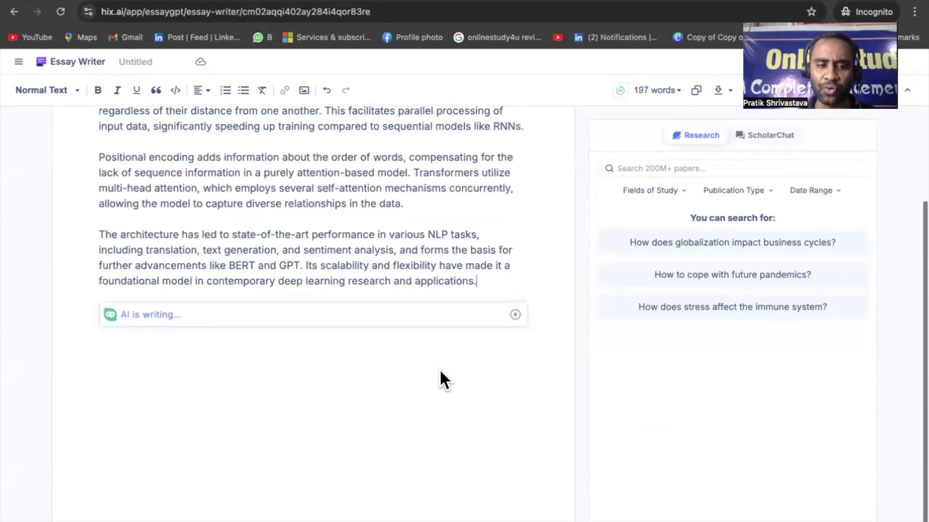
scroll(439, 369, up, 3)
key(ctrl+a)
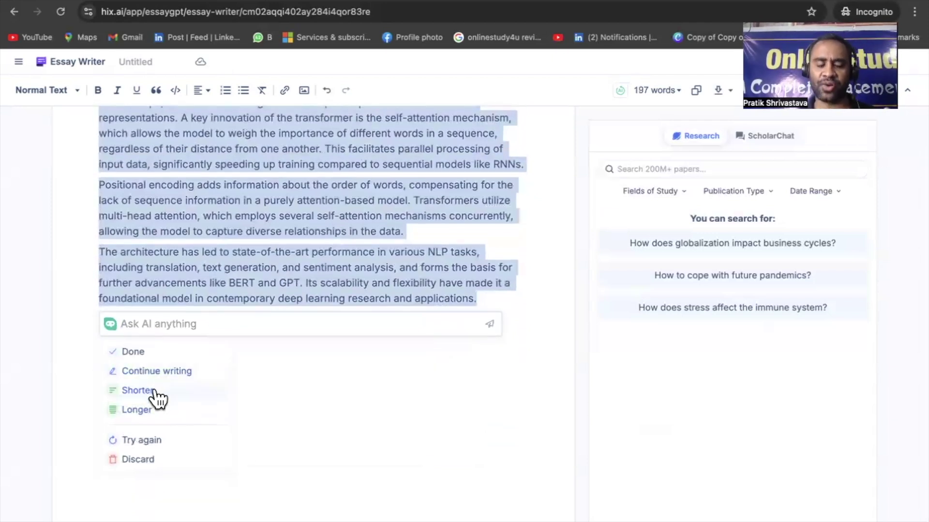
Accept an AI continuation that extends the transformer description to 241 words
click(183, 375)
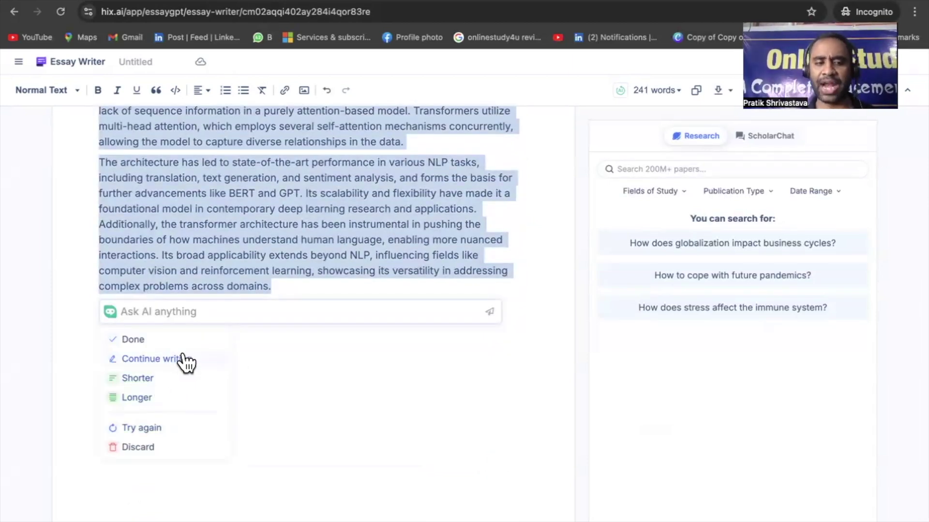
click(168, 339)
scroll(283, 256, up, 2)
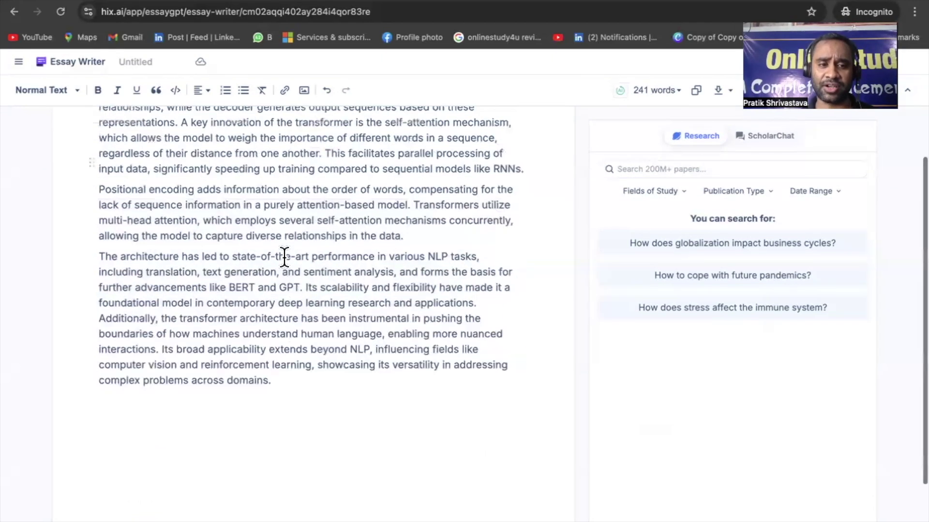
Select the whole document and ask the AI to summarize it
key(alt+shift+Right)
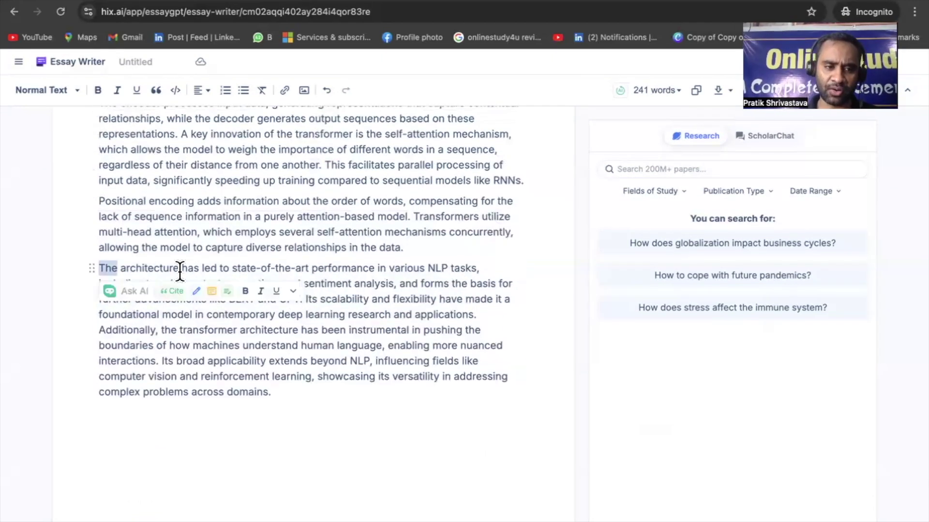
key(ctrl+a)
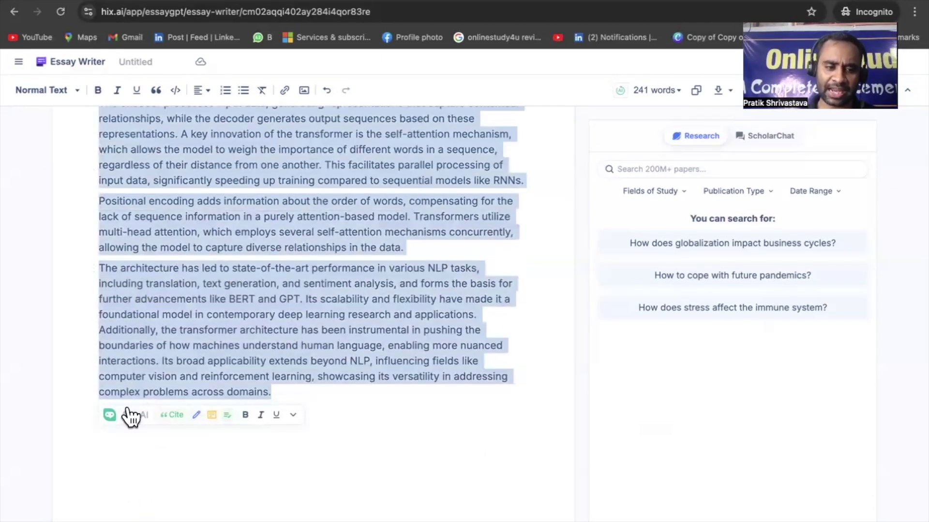
click(128, 414)
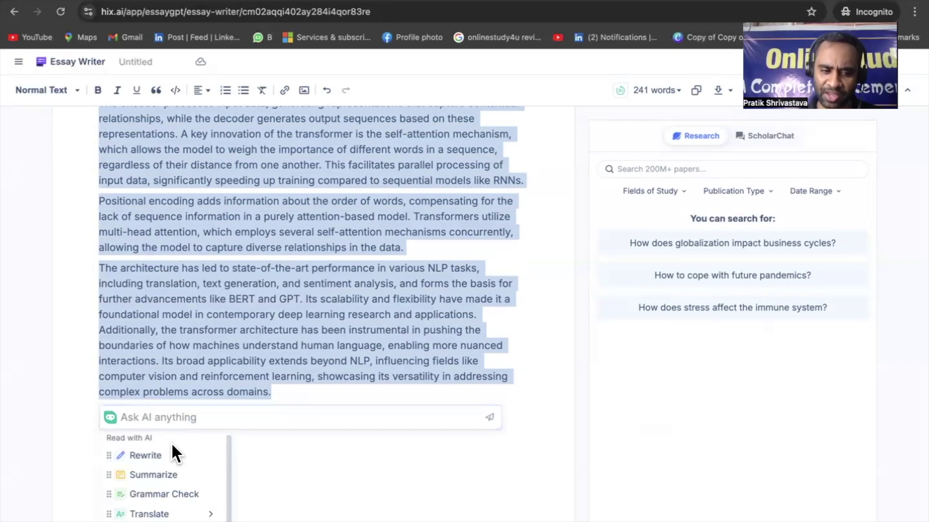
mouse_move(176, 514)
scroll(177, 512, down, 2)
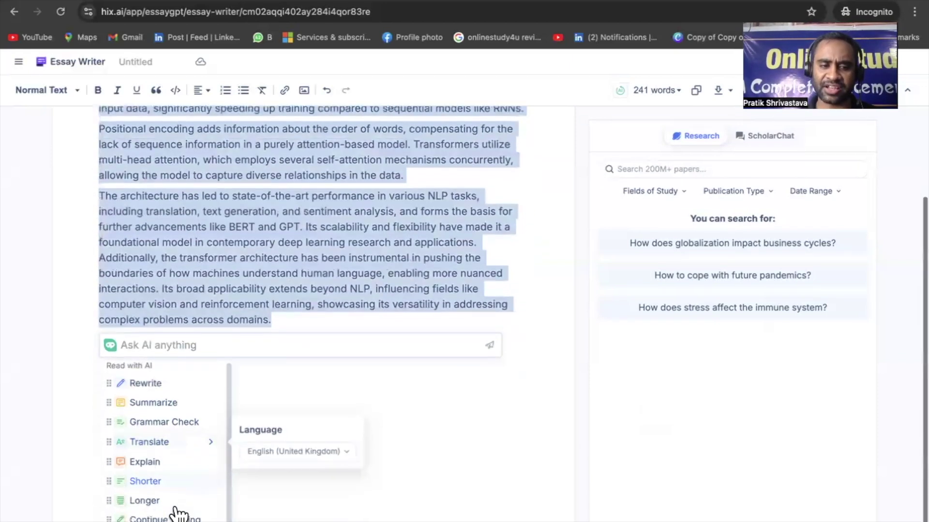
scroll(176, 508, down, 1)
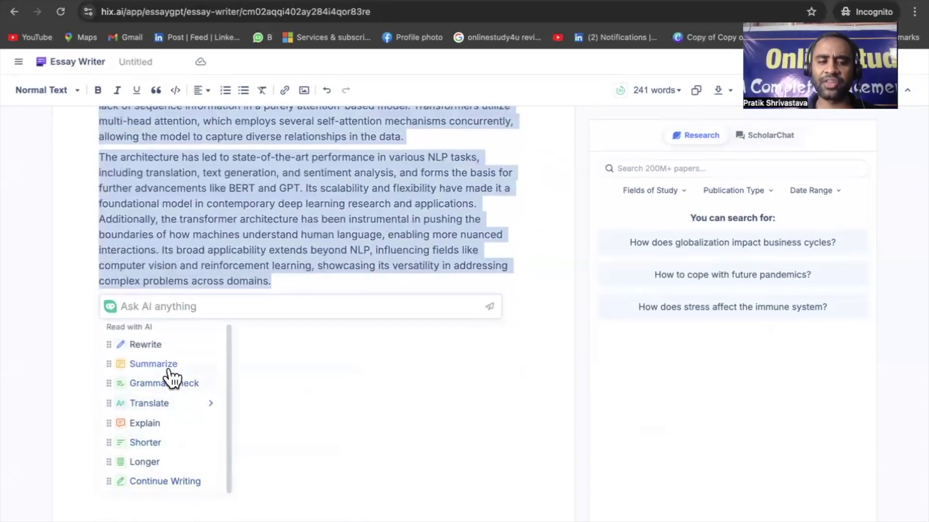
click(167, 369)
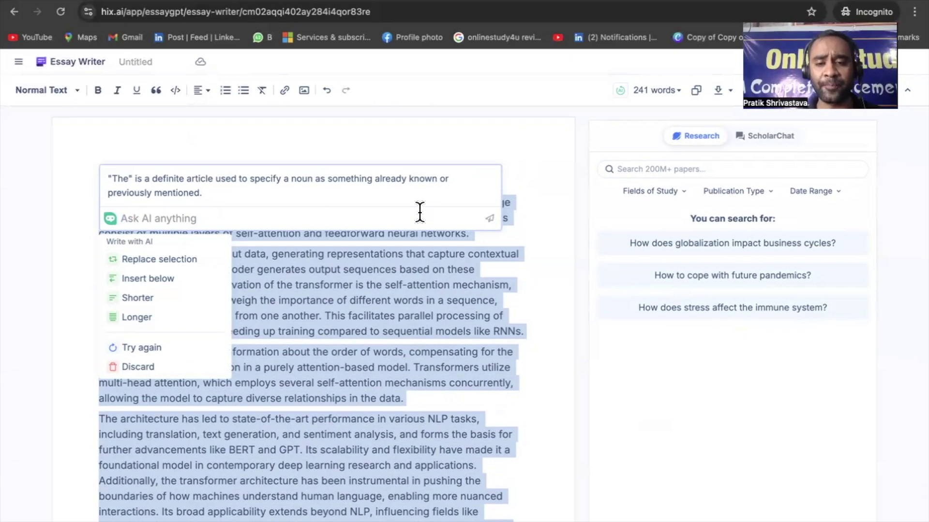
Close the AI summary popup, glance at ScholarChat, then return to the Research panel
click(554, 263)
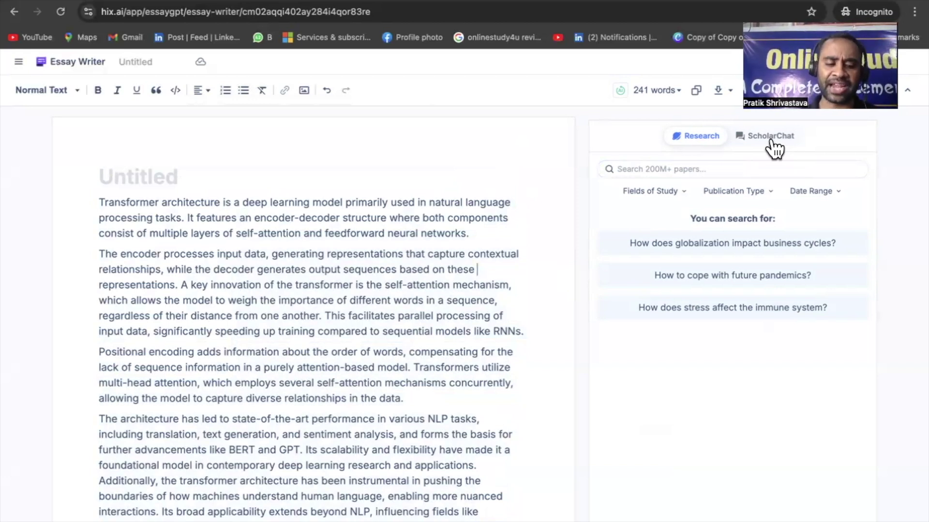
click(770, 140)
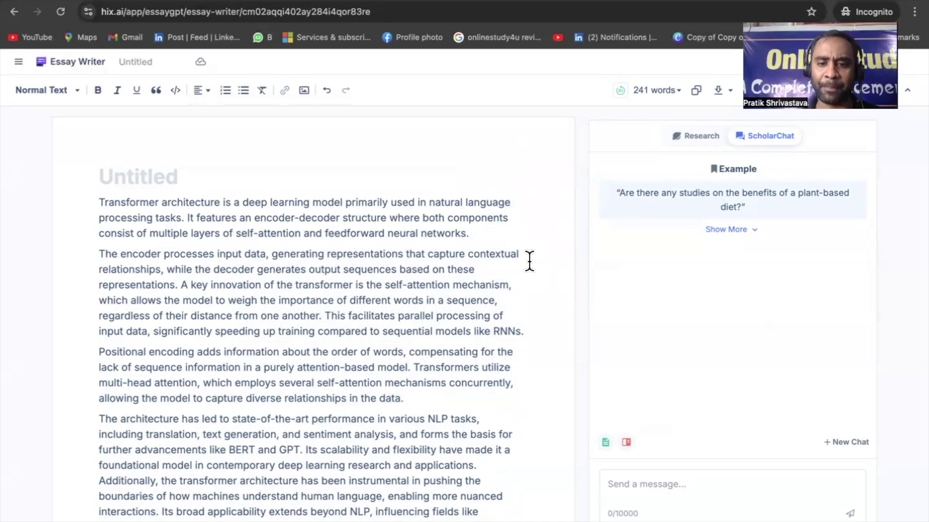
click(694, 140)
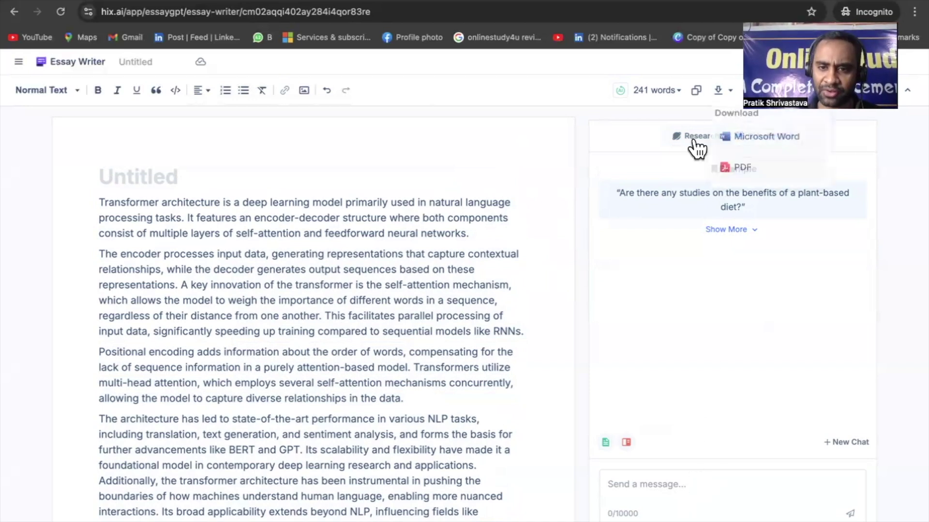